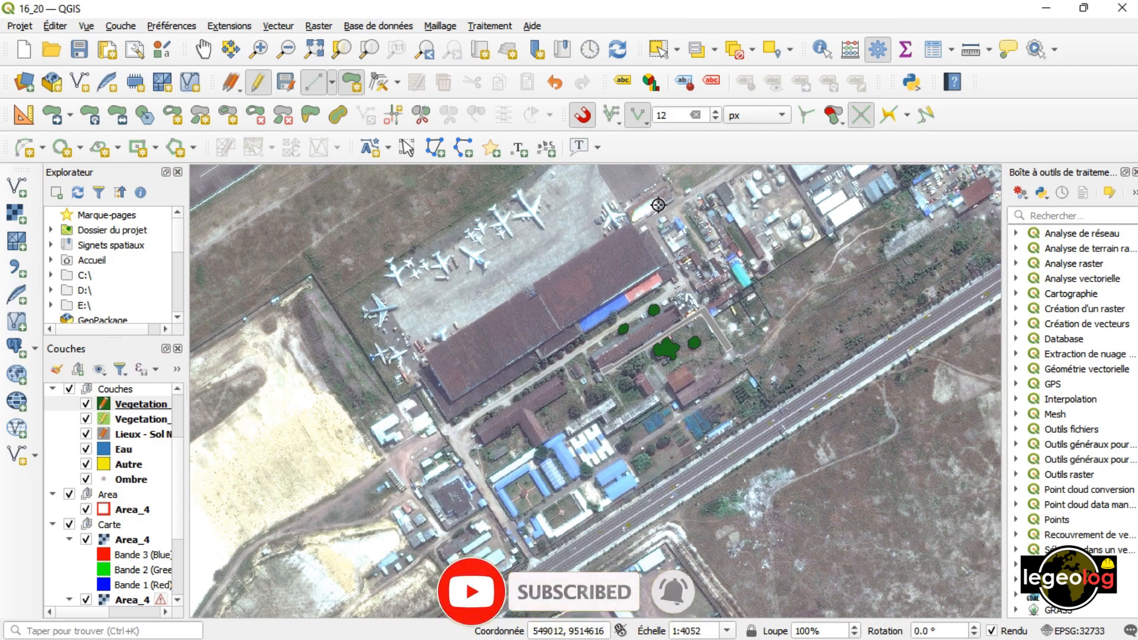
- Display the list of available panels and toolbars
{"action": "right_click", "coordinate": [578, 31]}
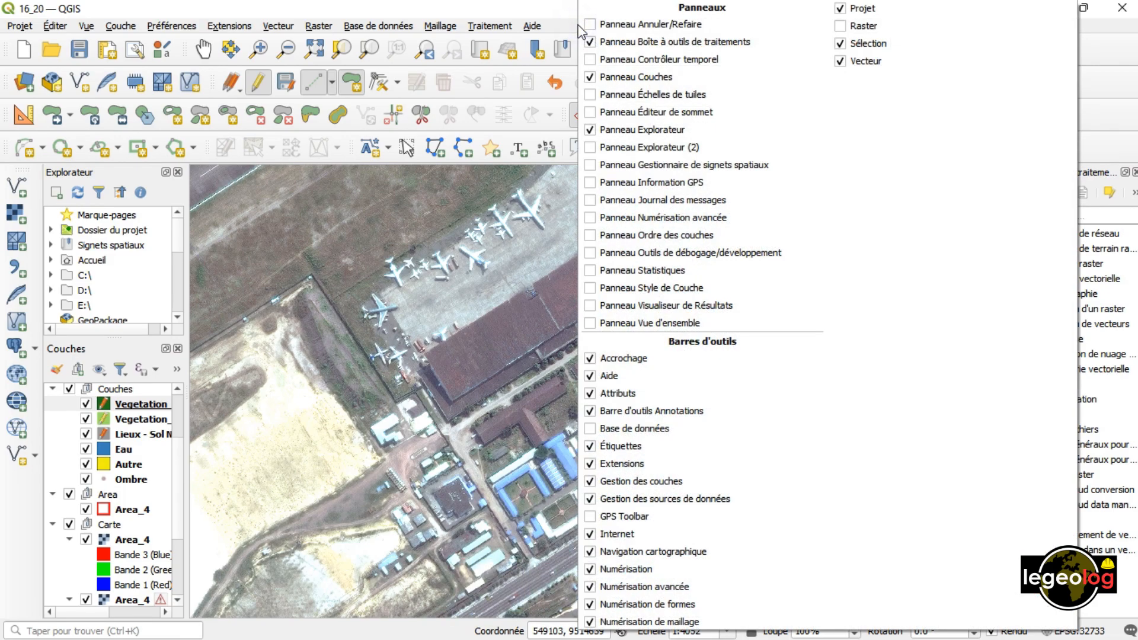
{"action": "right_click", "coordinate": [568, 30]}
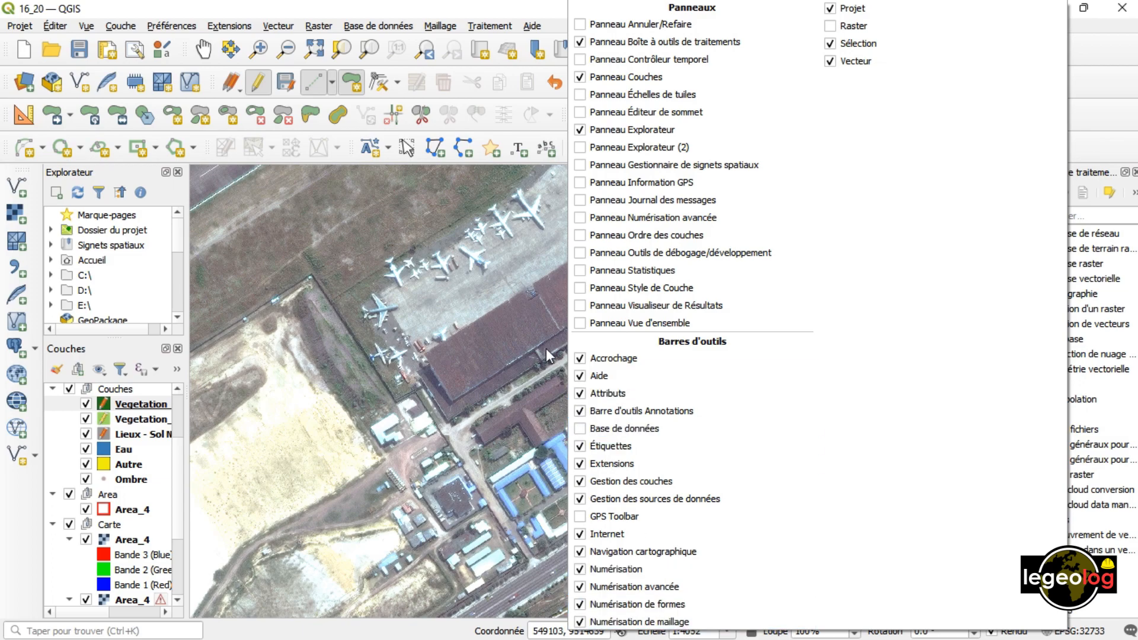
{"action": "left_click", "coordinate": [1121, 79]}
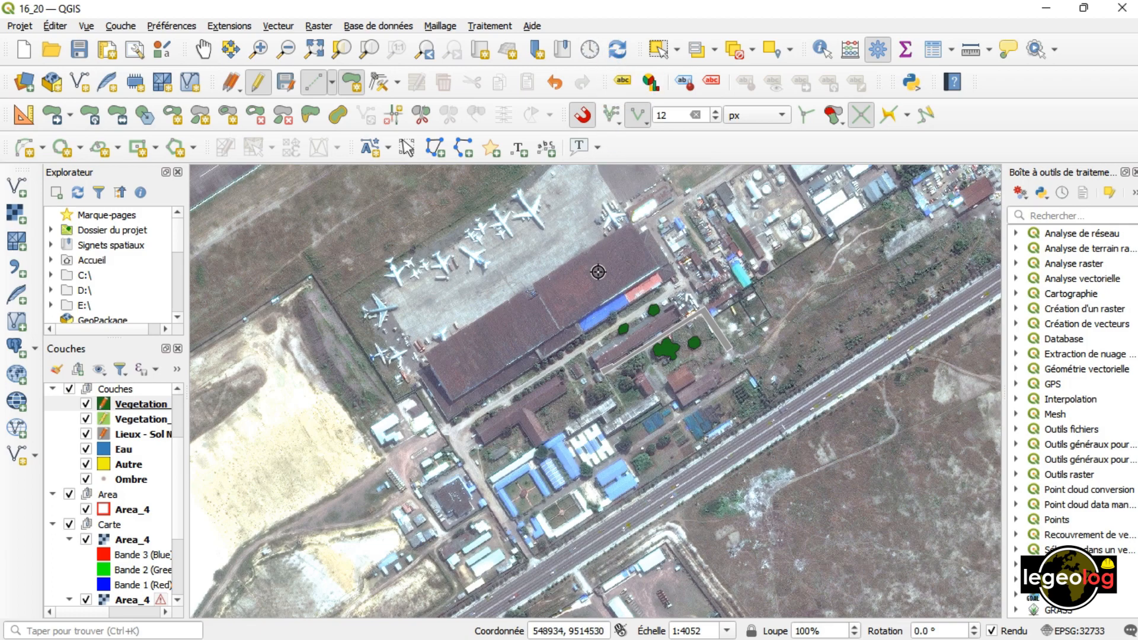
- Make Lieux - Sol Nu the active layer and end its editing session, saving the modifications
{"action": "left_click", "coordinate": [134, 406]}
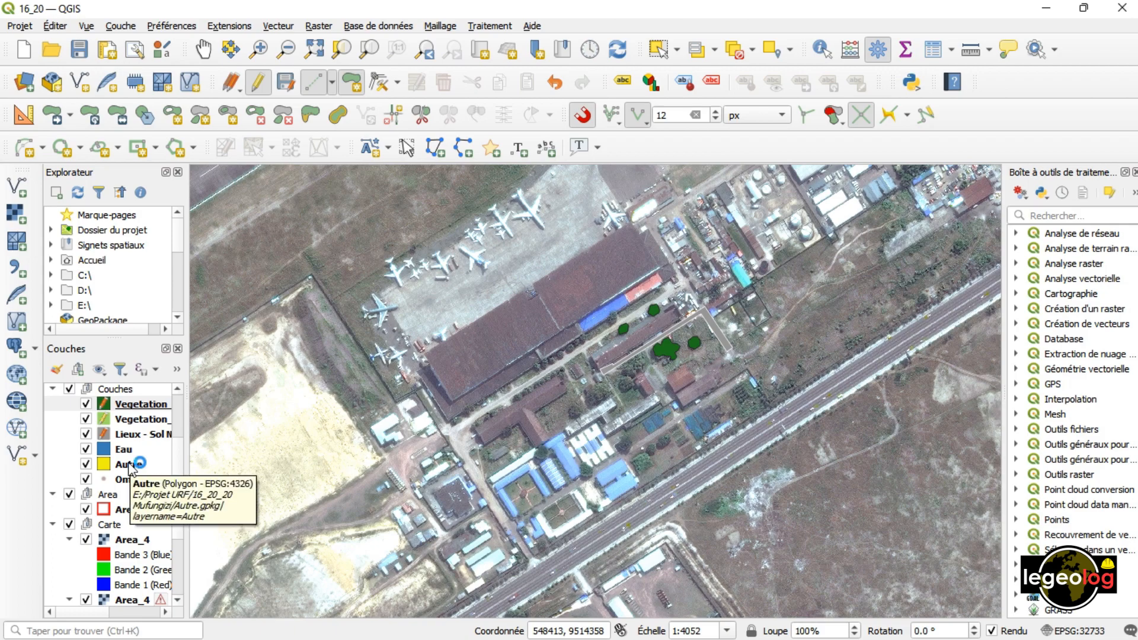
{"action": "left_click", "coordinate": [133, 408]}
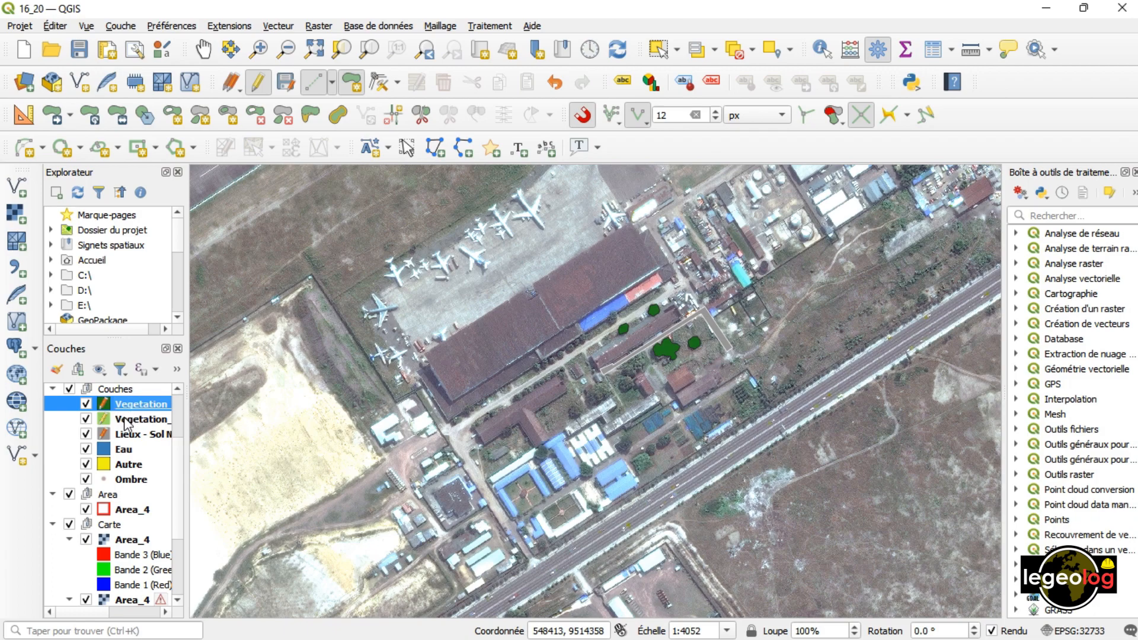
{"action": "scroll", "coordinate": [179, 477], "scroll_direction": "up", "scroll_amount": 1}
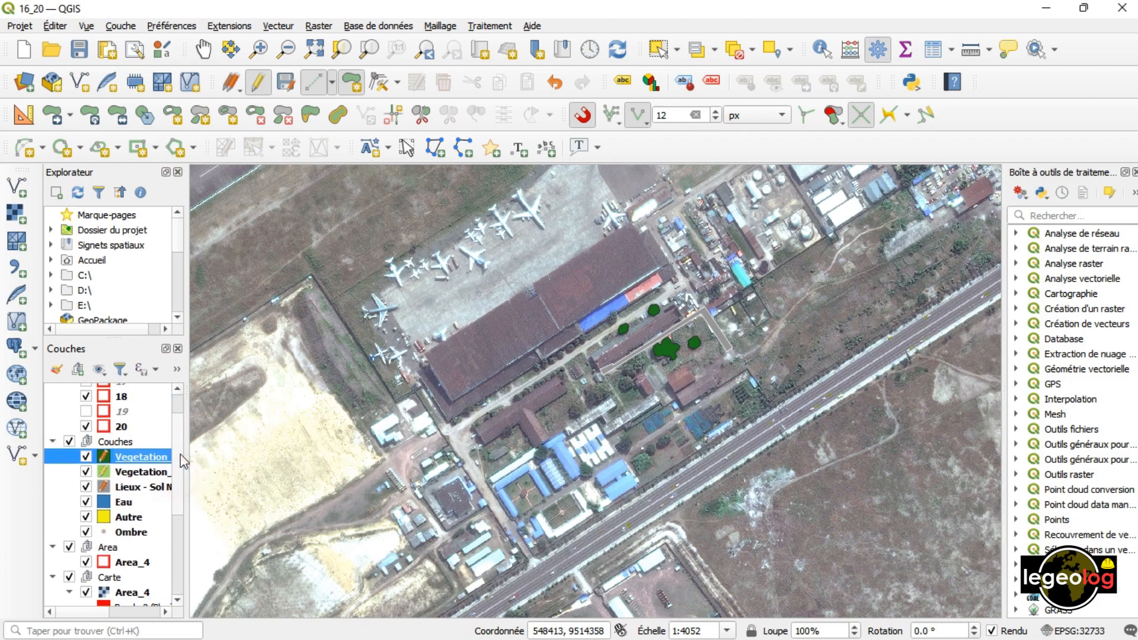
{"action": "left_click", "coordinate": [177, 478]}
{"action": "scroll", "coordinate": [178, 492], "scroll_direction": "down", "scroll_amount": 1}
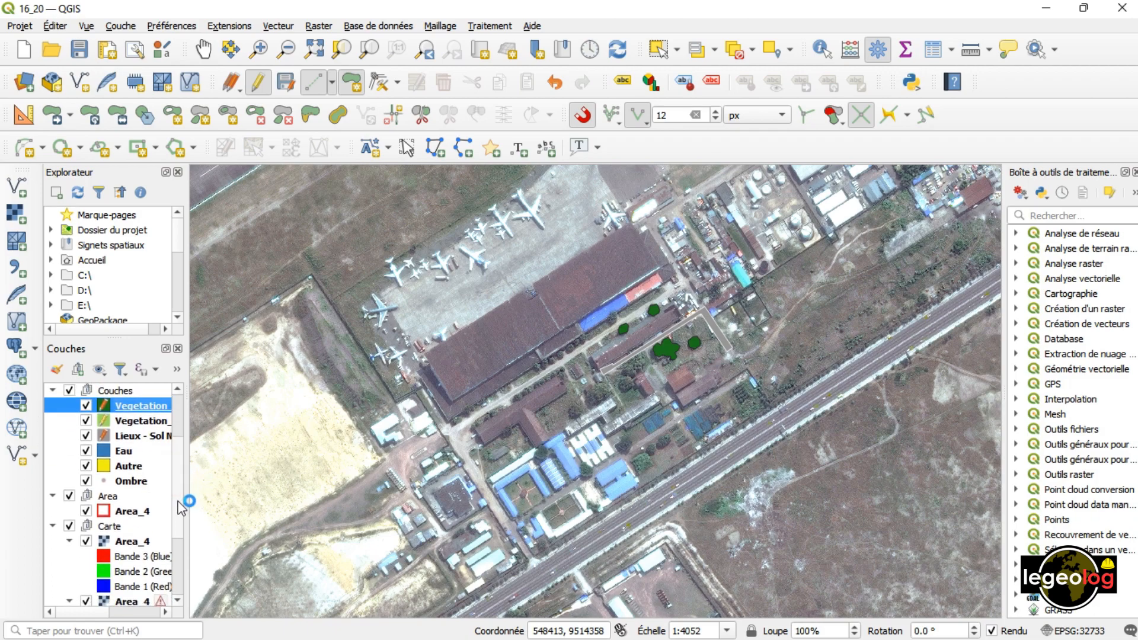
{"action": "left_click", "coordinate": [130, 437]}
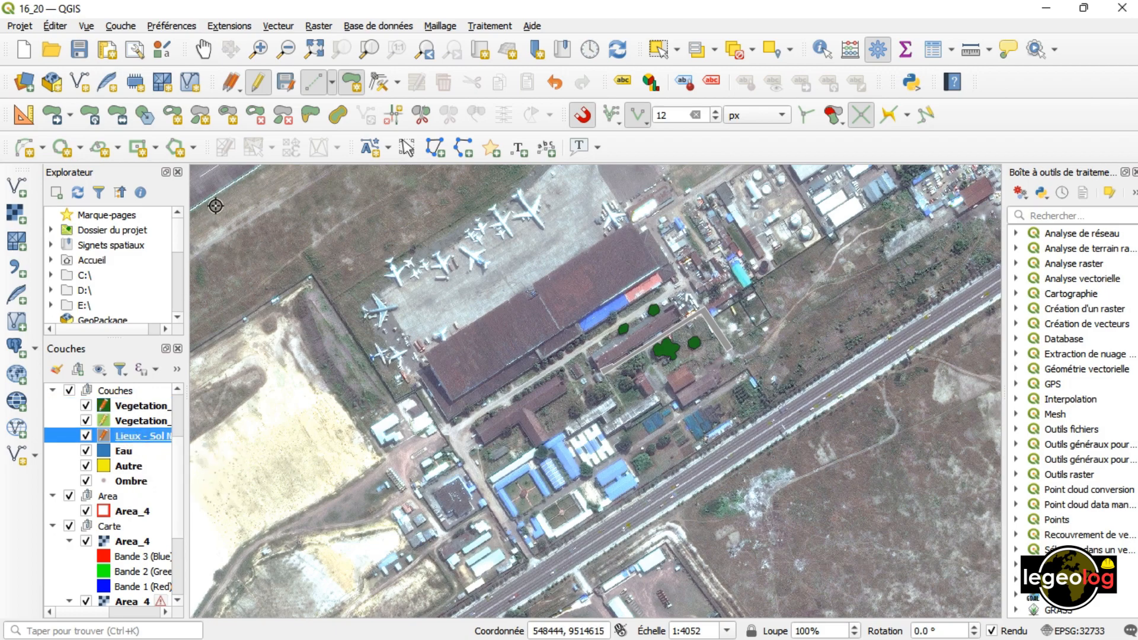
{"action": "left_click", "coordinate": [255, 88]}
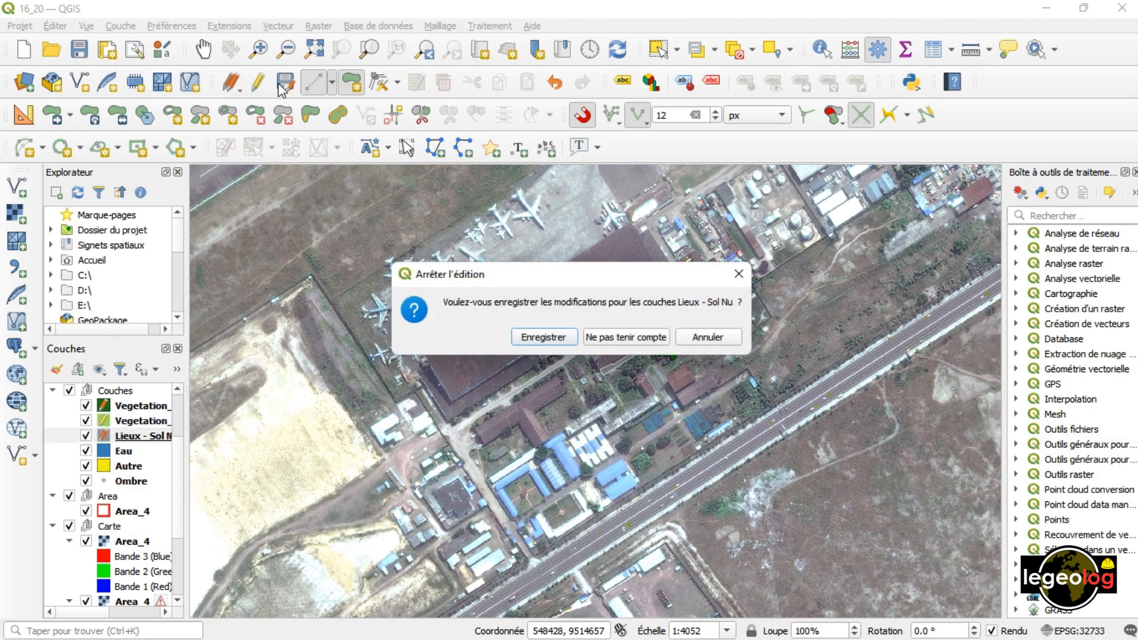
{"action": "left_click", "coordinate": [542, 333]}
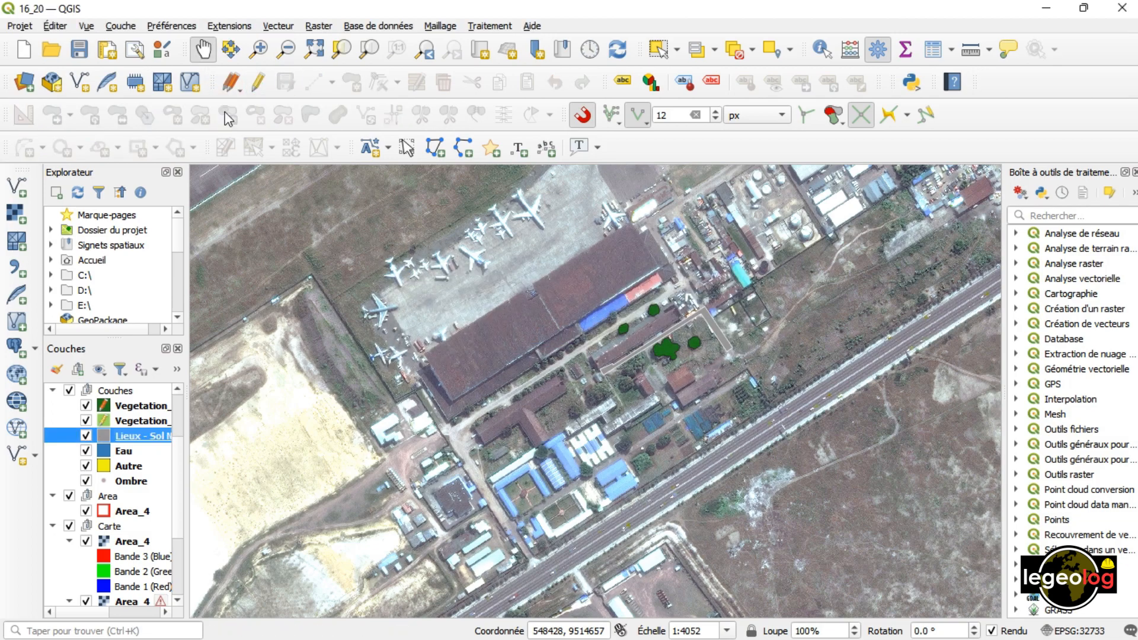
- Put the Lieux - Sol Nu layer back in edit mode and activate adding a polygon feature
{"action": "left_click", "coordinate": [255, 88]}
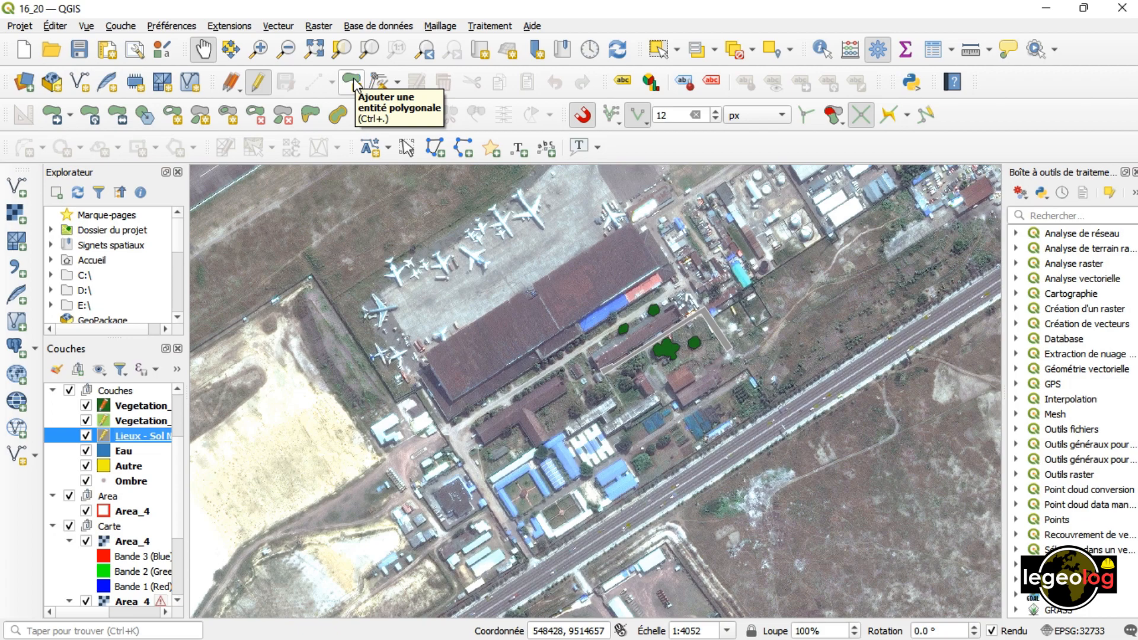
{"action": "left_click", "coordinate": [352, 83]}
{"action": "left_click_drag", "start_coordinate": [842, 409], "coordinate": [623, 387]}
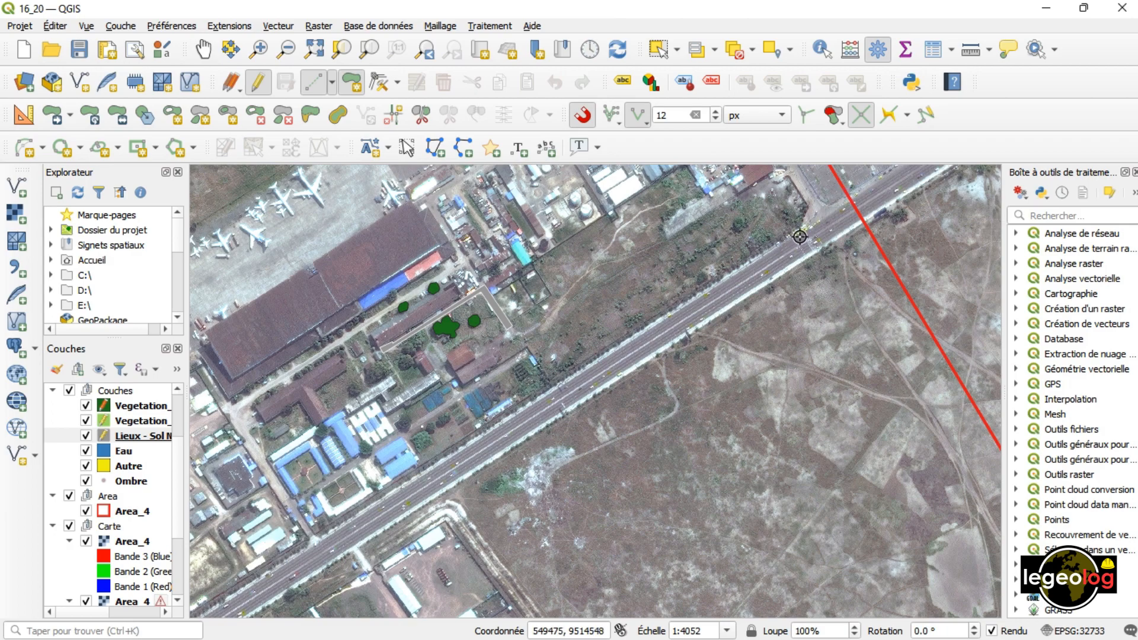
{"action": "left_click_drag", "start_coordinate": [454, 271], "coordinate": [647, 325]}
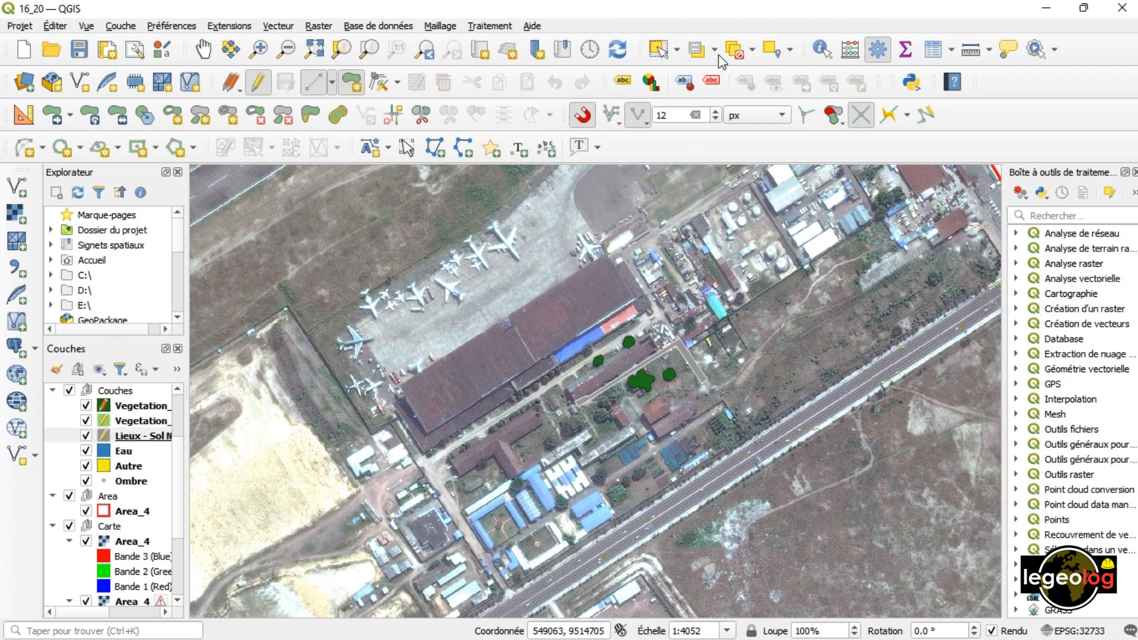
{"action": "right_click", "coordinate": [724, 31]}
{"action": "key", "text": "Escape"}
{"action": "left_click", "coordinate": [252, 84]}
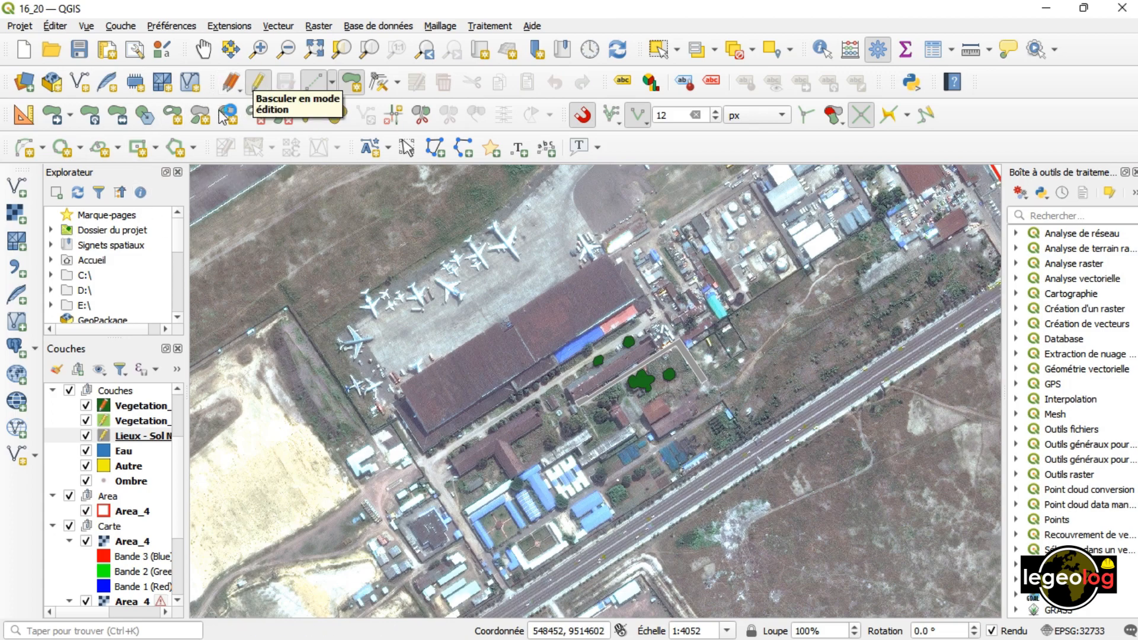
- Try drawing a rectangle from its centre and a point over the planes parked beside the large hangar
{"action": "left_click", "coordinate": [143, 144]}
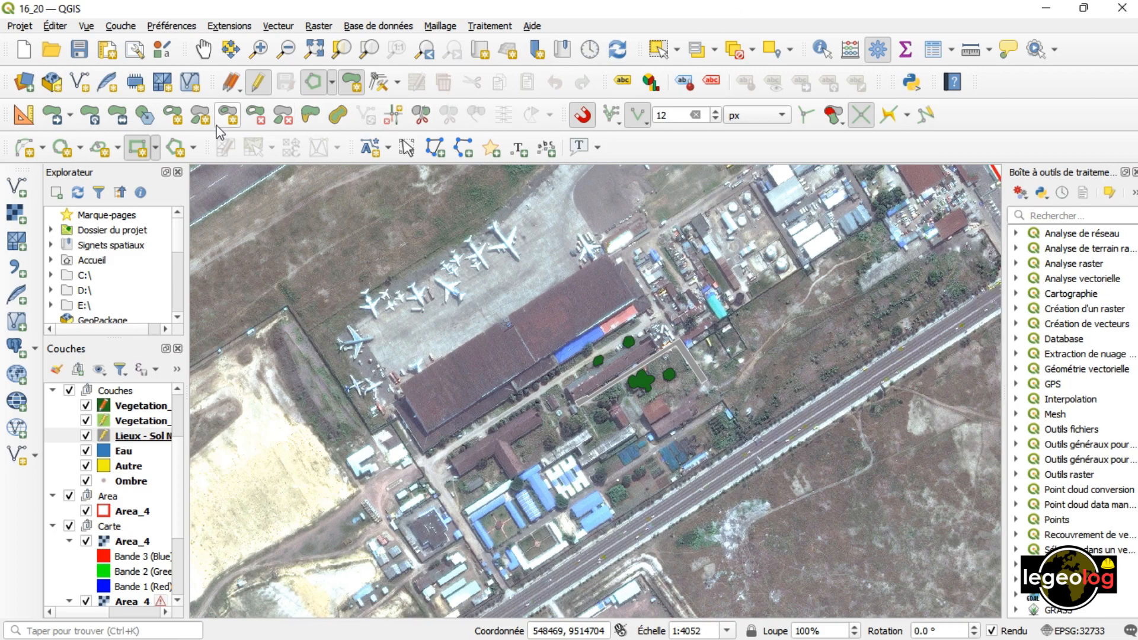
{"action": "left_click", "coordinate": [155, 148]}
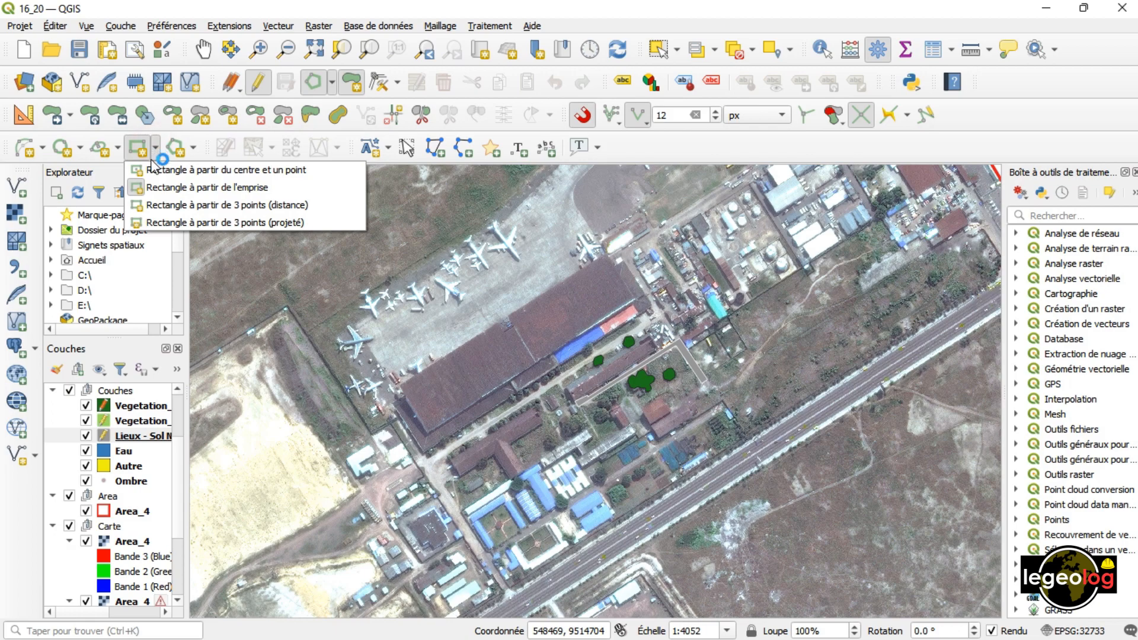
{"action": "left_click", "coordinate": [153, 168]}
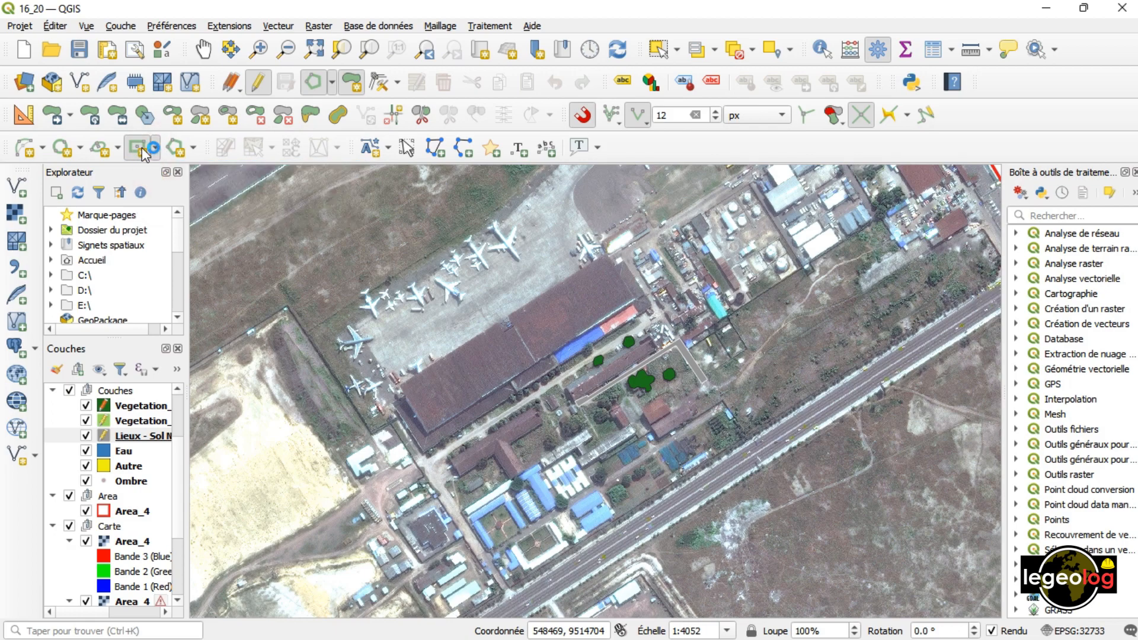
{"action": "left_click", "coordinate": [391, 278]}
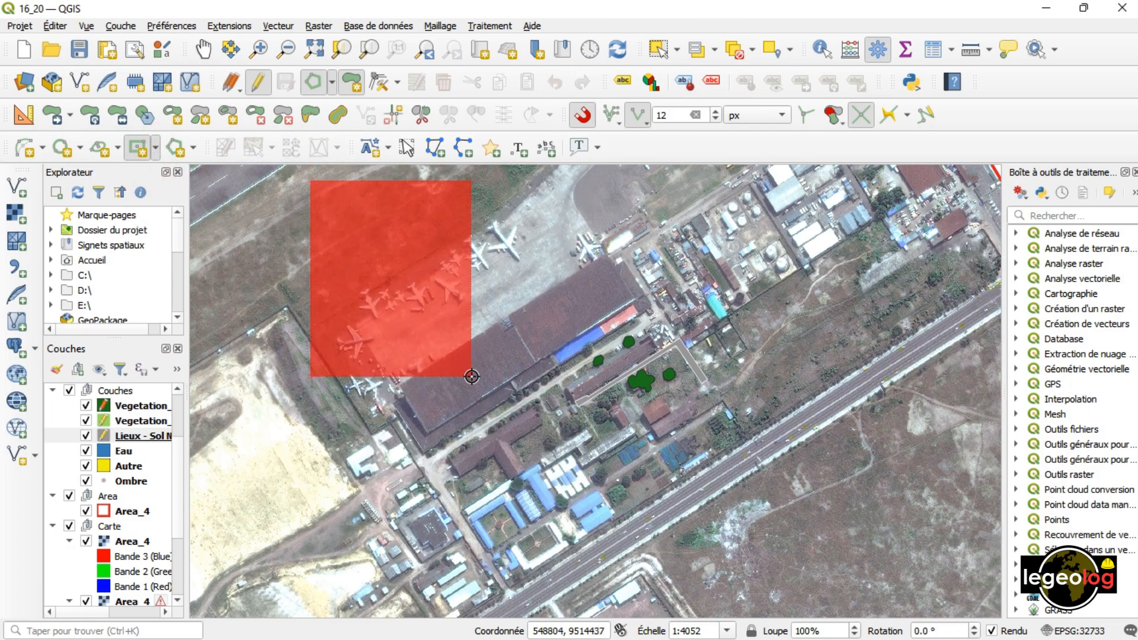
{"action": "left_click", "coordinate": [428, 344]}
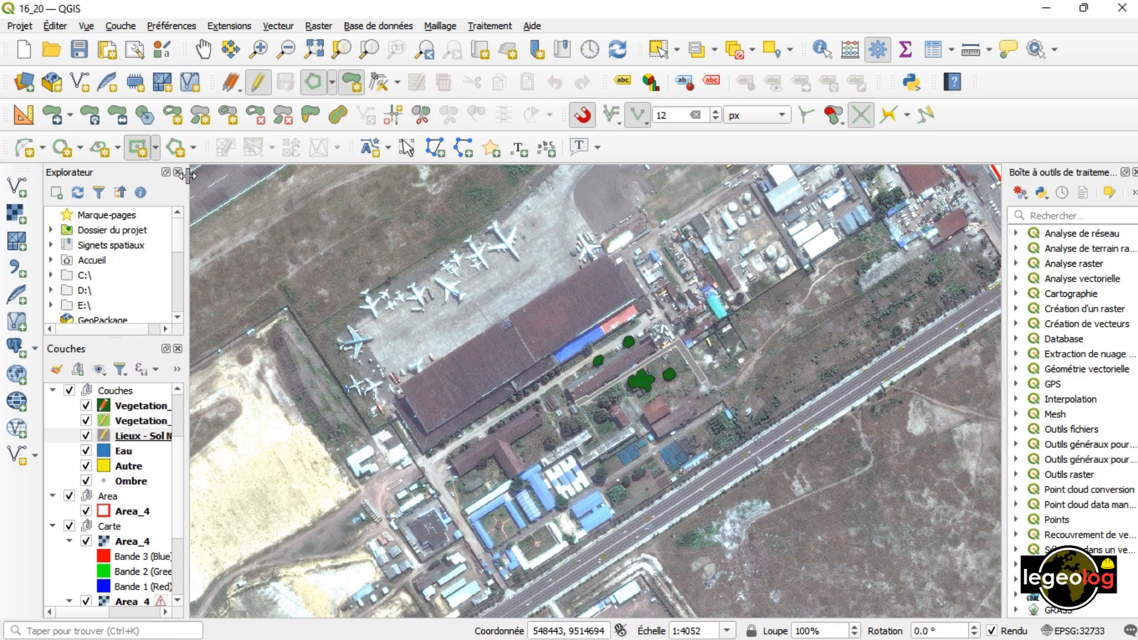
- Try drawing a rectangle by extent over the hangar and the buildings beside it, and discard its attribute form
{"action": "left_click", "coordinate": [155, 149]}
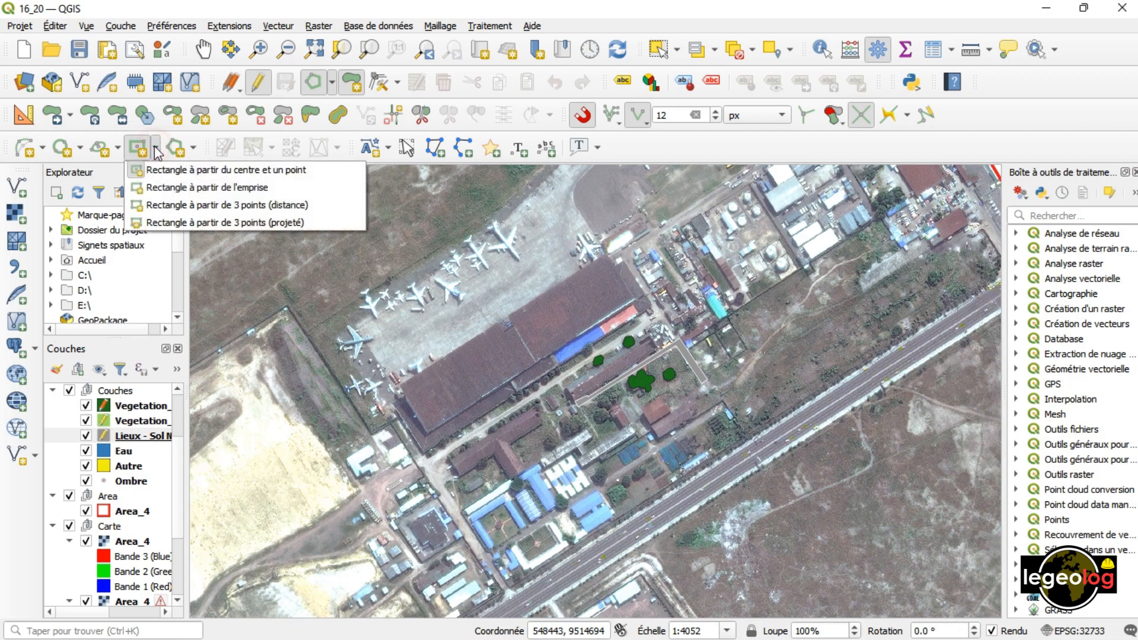
{"action": "left_click", "coordinate": [166, 186]}
{"action": "left_click", "coordinate": [367, 280]}
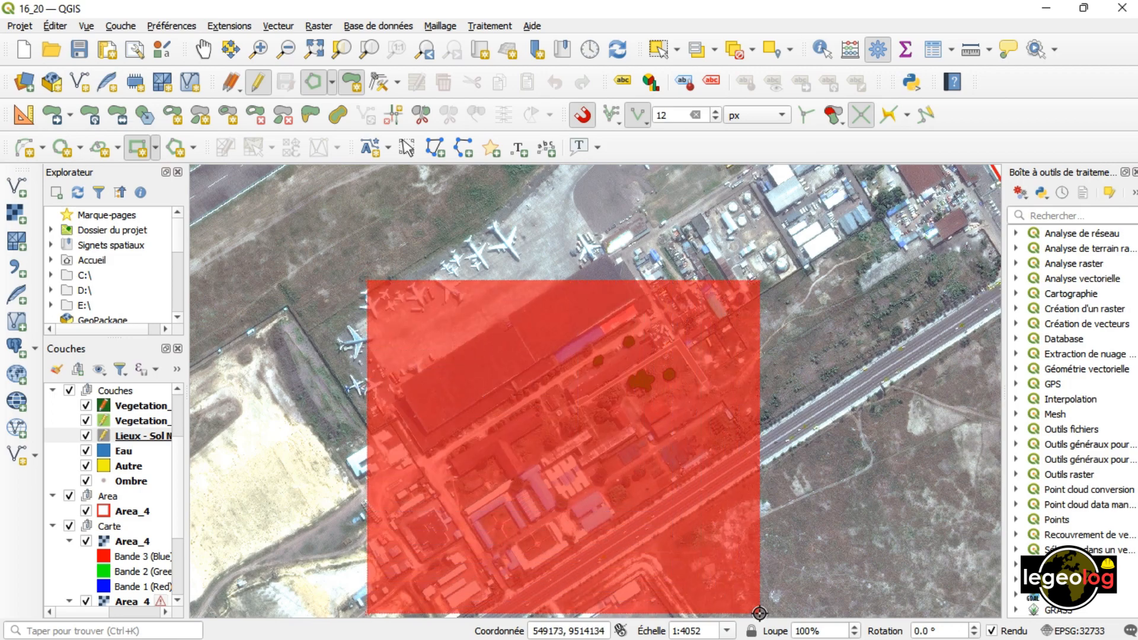
{"action": "left_click", "coordinate": [760, 613]}
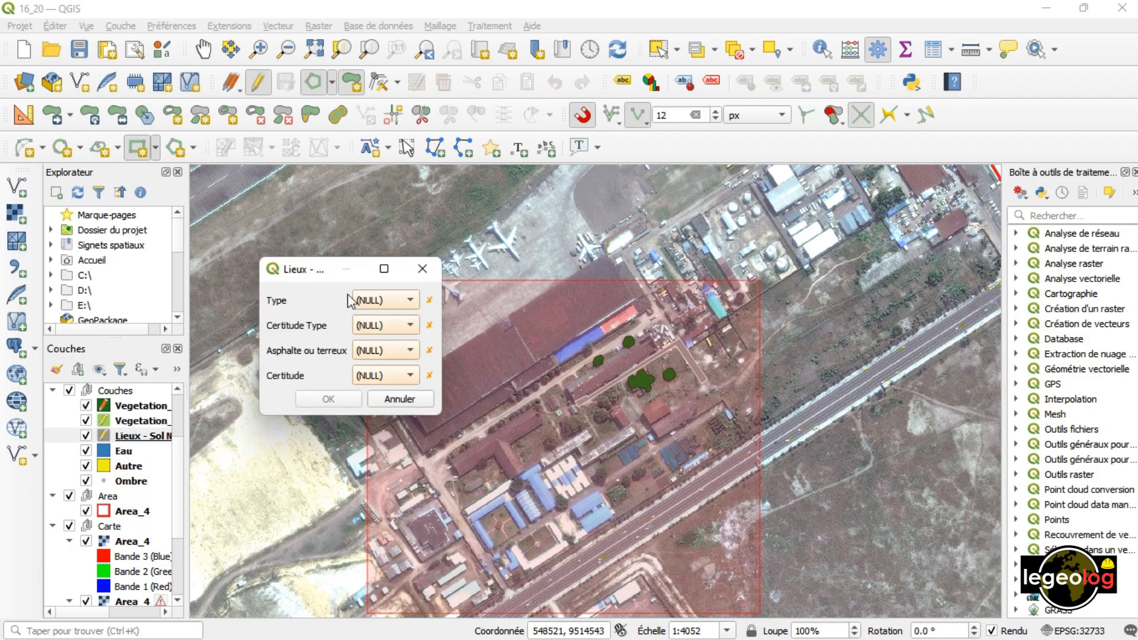
{"action": "left_click", "coordinate": [421, 268]}
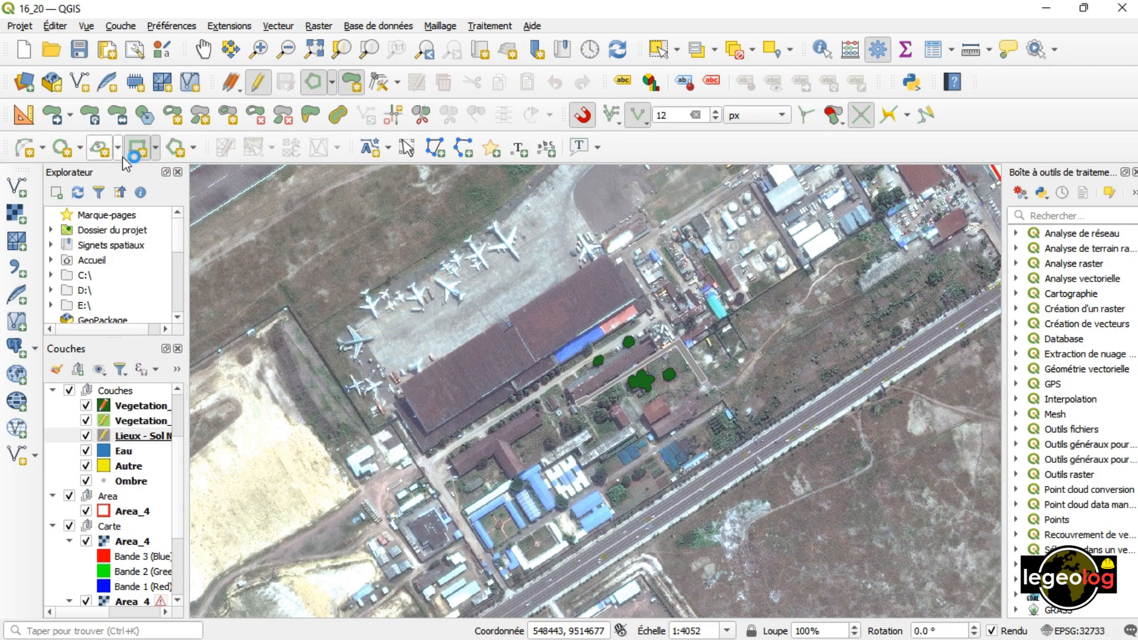
- Examine the available construction methods for circles and ellipses
{"action": "left_click", "coordinate": [80, 149]}
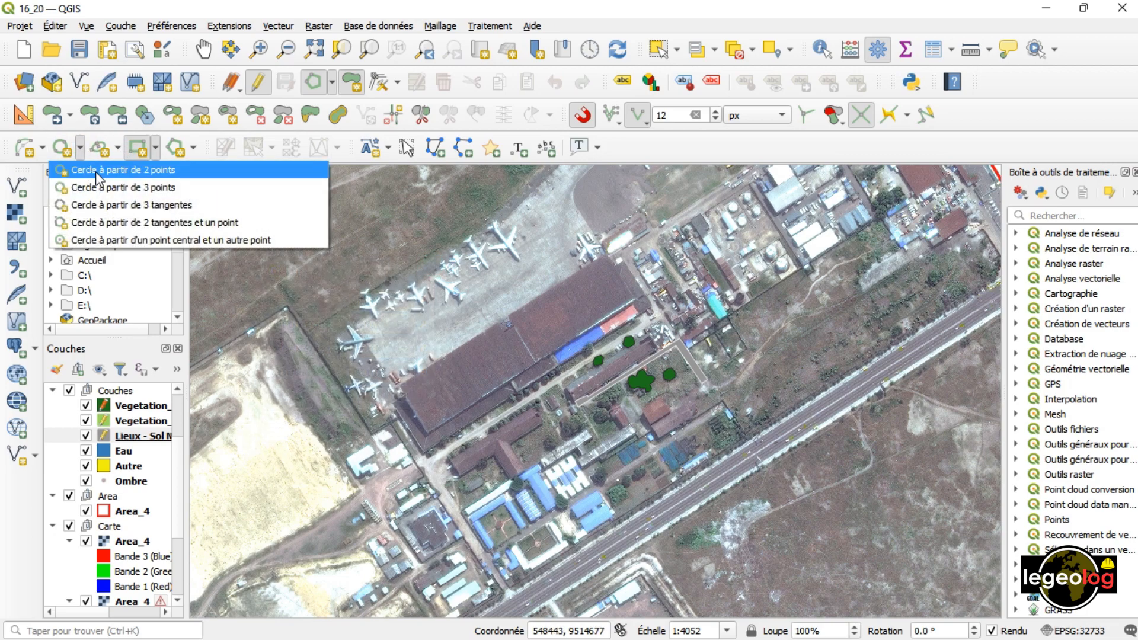
{"action": "left_click", "coordinate": [112, 190]}
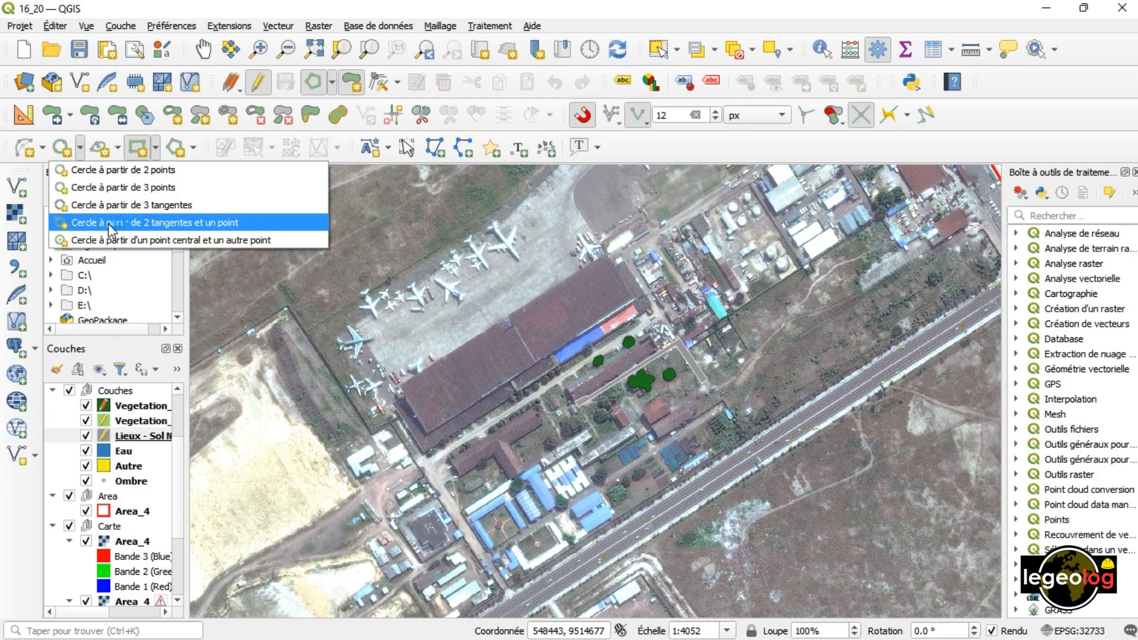
{"action": "left_click", "coordinate": [112, 147]}
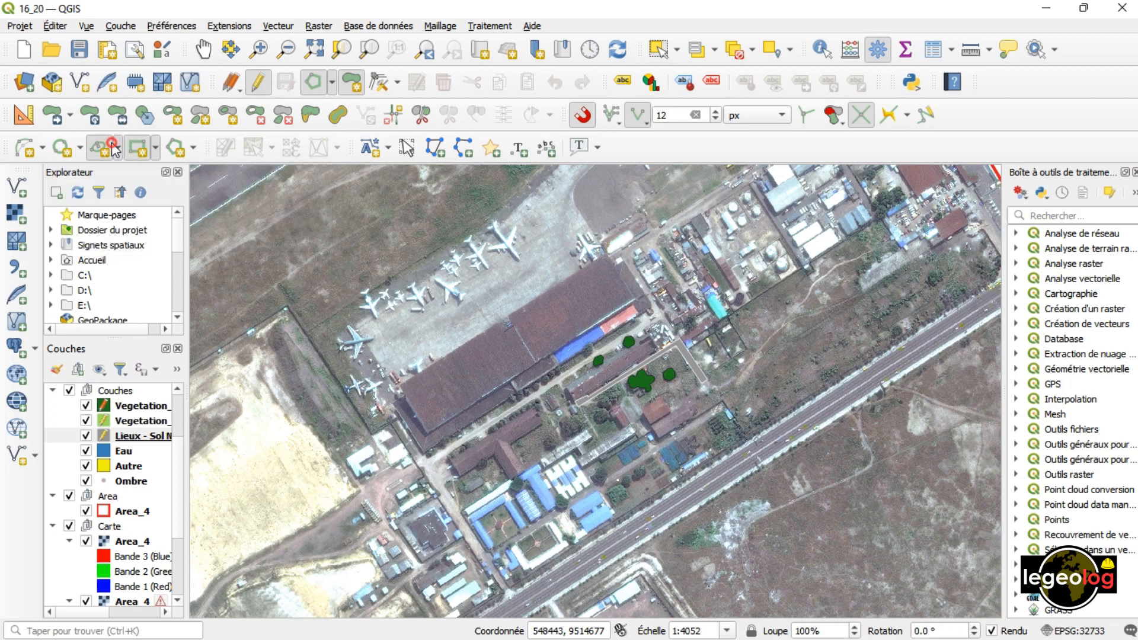
{"action": "left_click", "coordinate": [118, 147]}
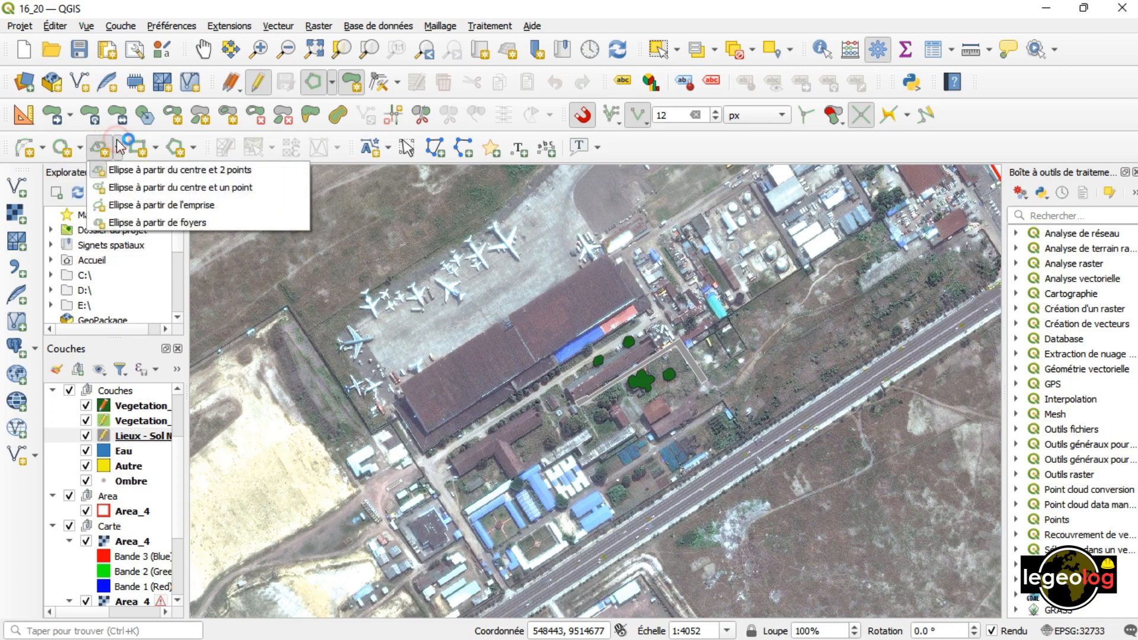
{"action": "left_click", "coordinate": [364, 10]}
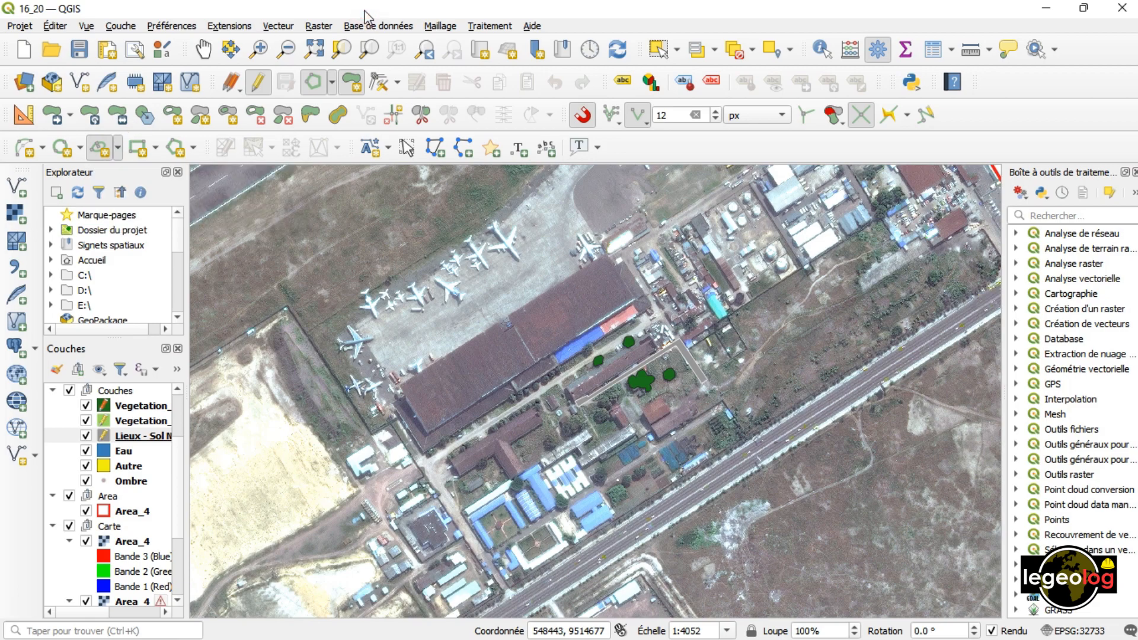
- Switch the digitizing mode to Numériser avec segment for tracing around the green vegetation polygons
{"action": "left_click", "coordinate": [336, 85]}
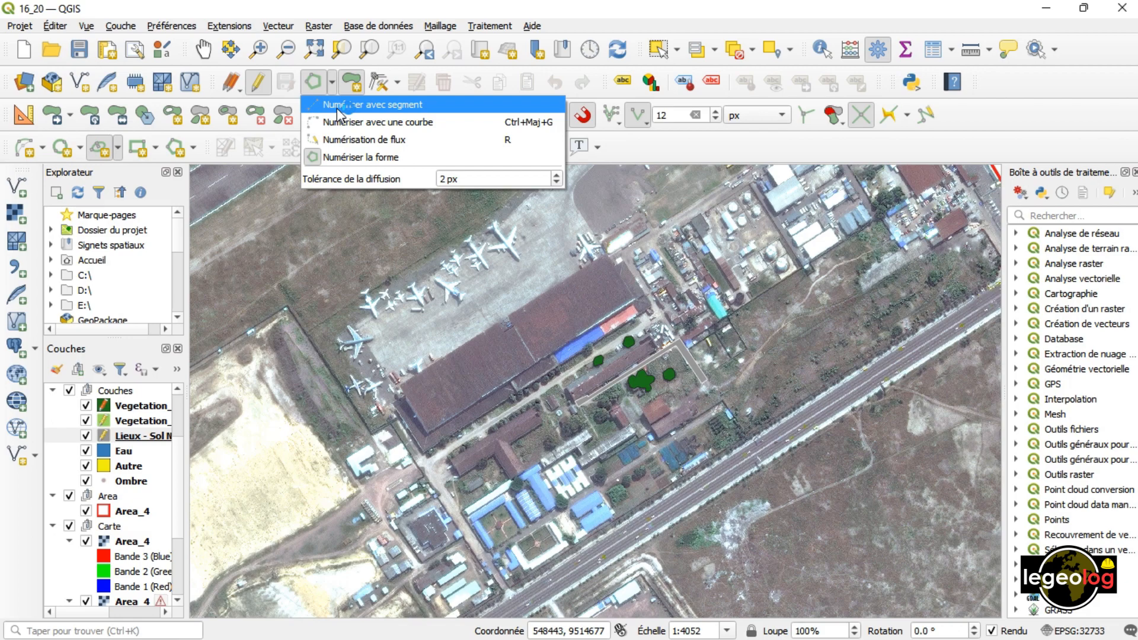
{"action": "left_click", "coordinate": [368, 111]}
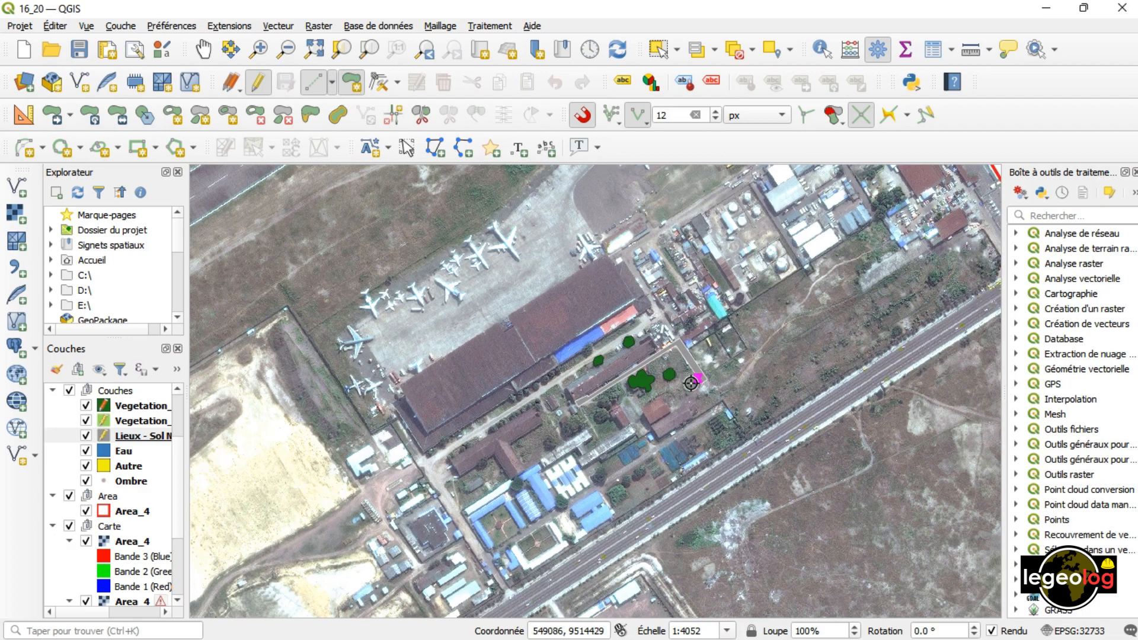
{"action": "scroll", "coordinate": [691, 383], "scroll_direction": "up", "scroll_amount": 2}
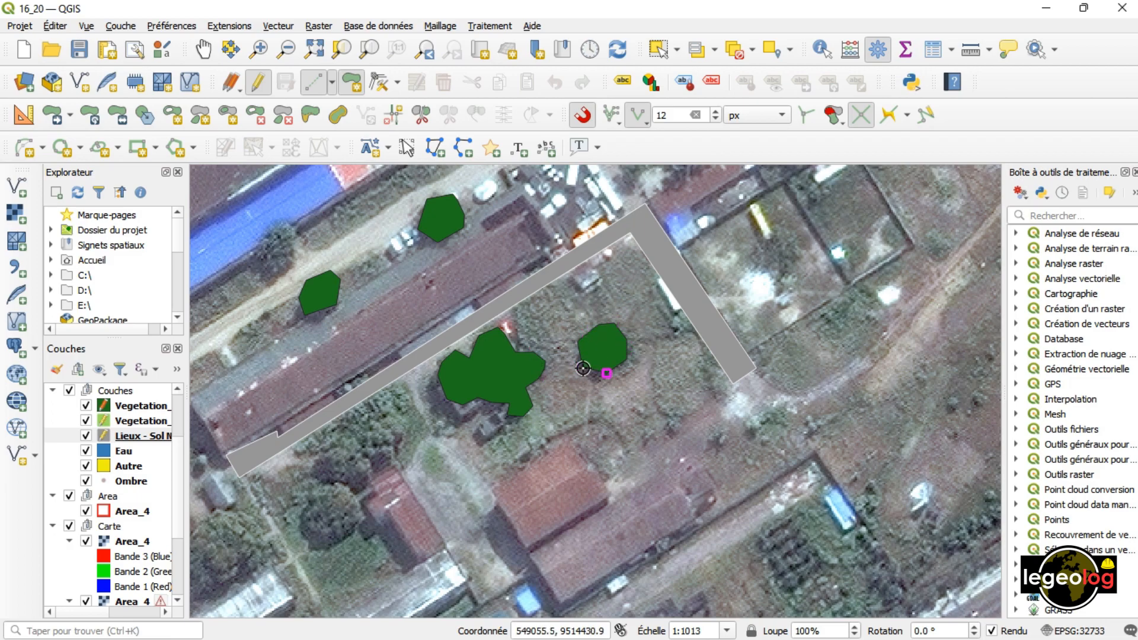
- Make the second Vegetation layer active and remove Segment from the snapping types
{"action": "left_click", "coordinate": [137, 421]}
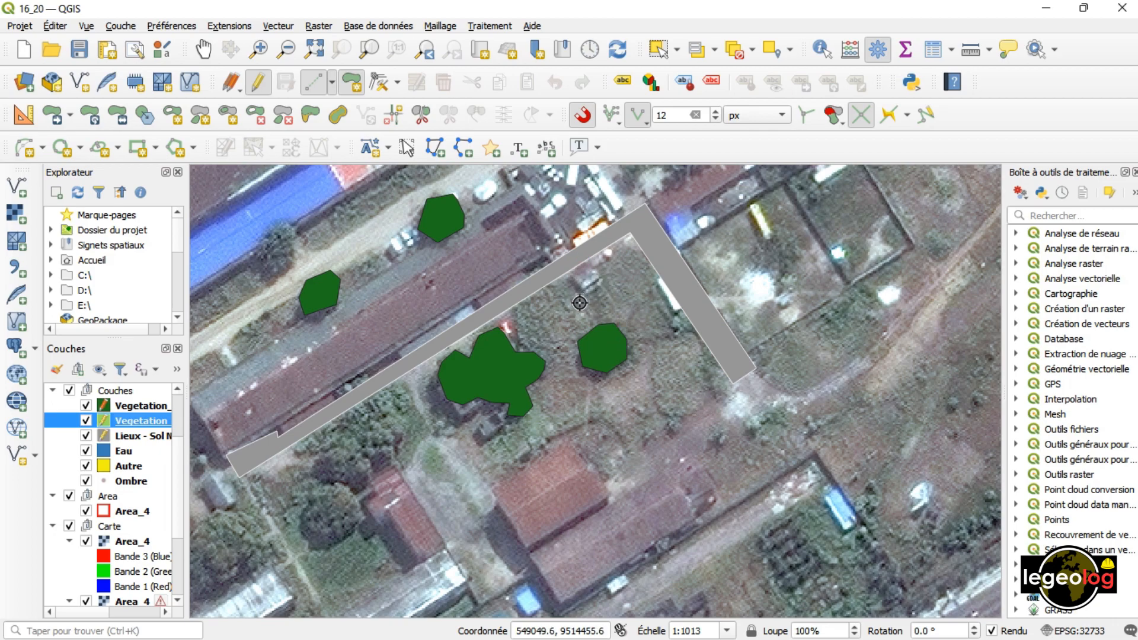
{"action": "left_click", "coordinate": [605, 325]}
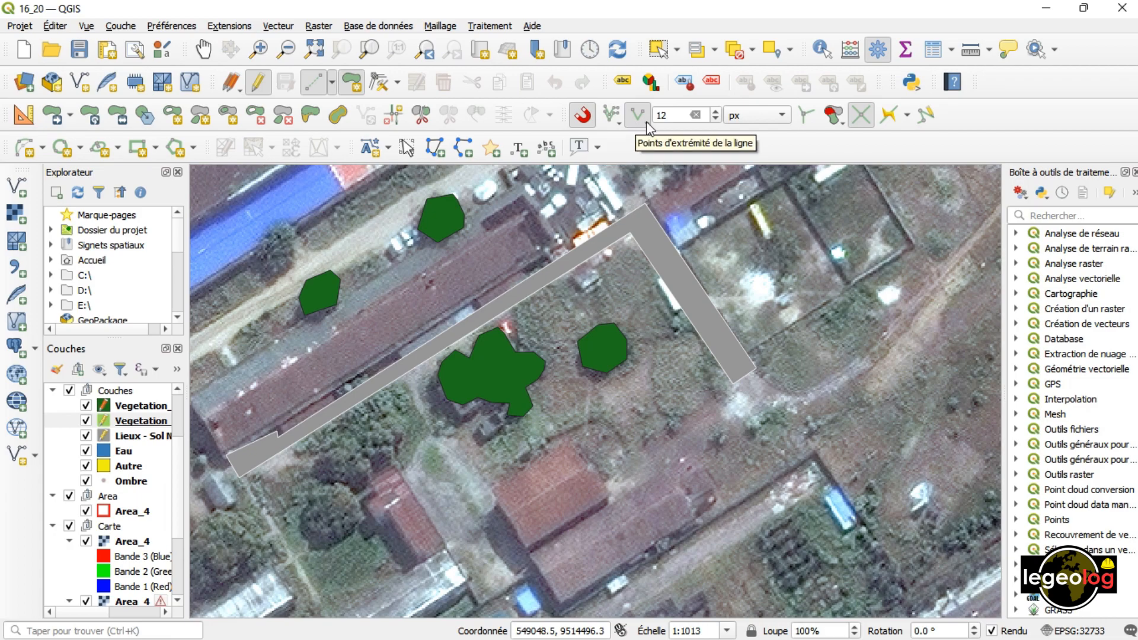
{"action": "left_click", "coordinate": [647, 121]}
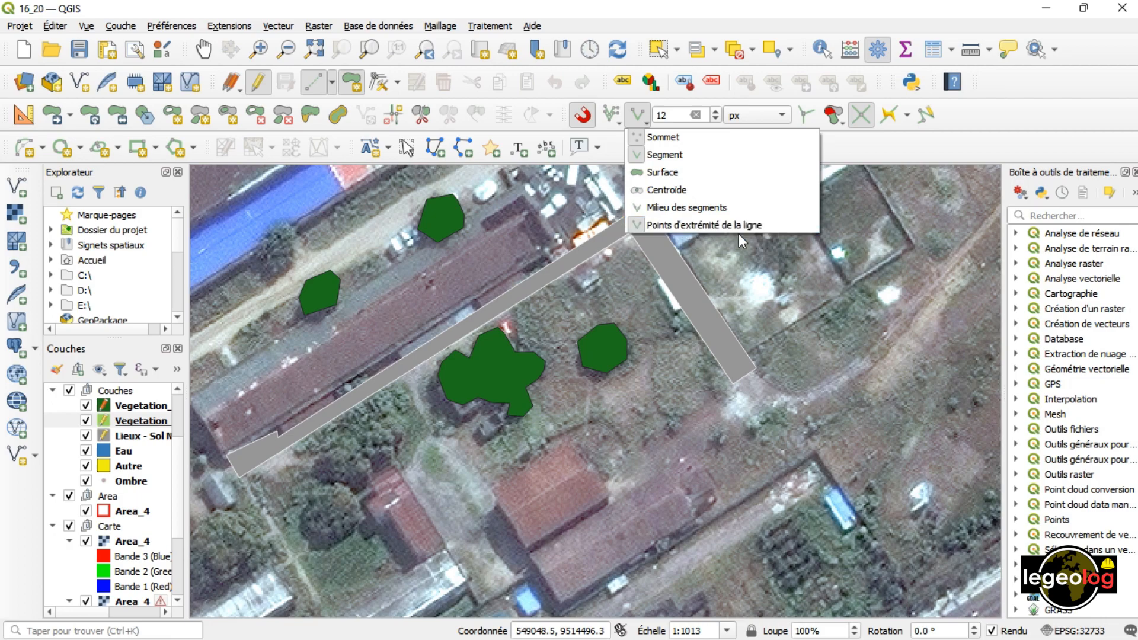
{"action": "left_click", "coordinate": [667, 155]}
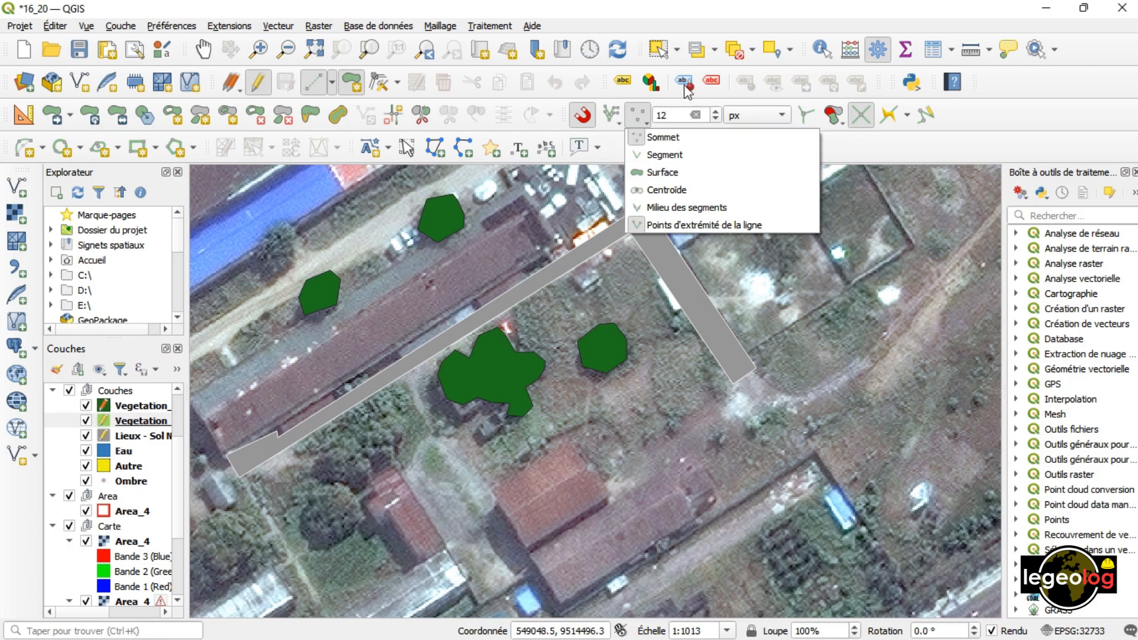
- Try Segment snapping on the edge of the isolated dark-green polygon, and remove Segment from the snapping types again
{"action": "left_click", "coordinate": [685, 16]}
{"action": "scroll", "coordinate": [622, 318], "scroll_direction": "up", "scroll_amount": 1}
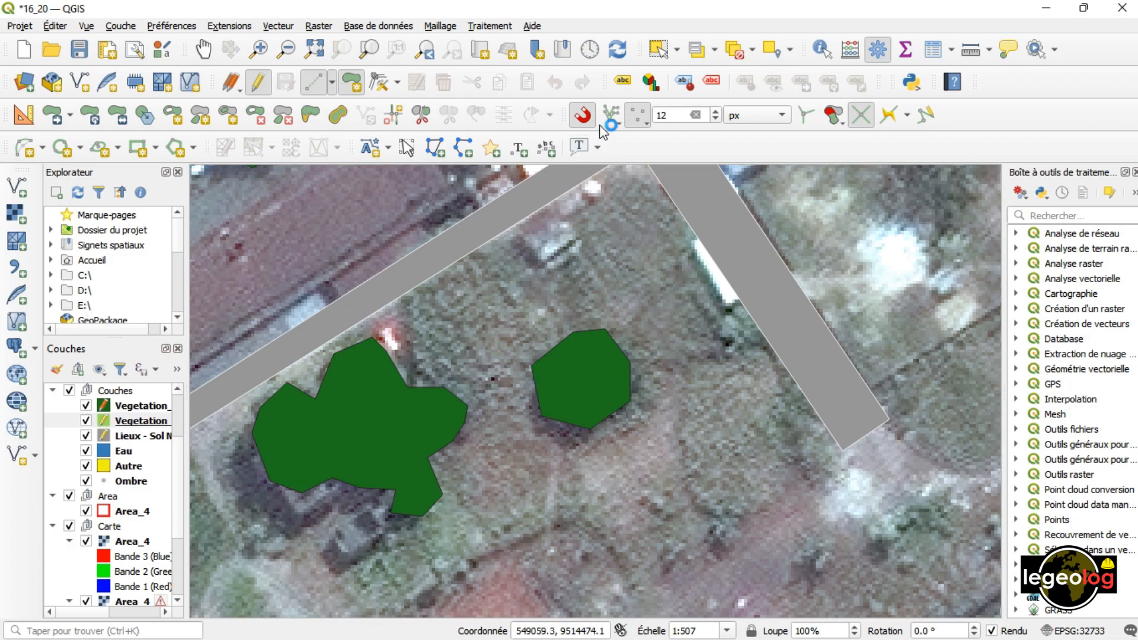
{"action": "left_click", "coordinate": [641, 121]}
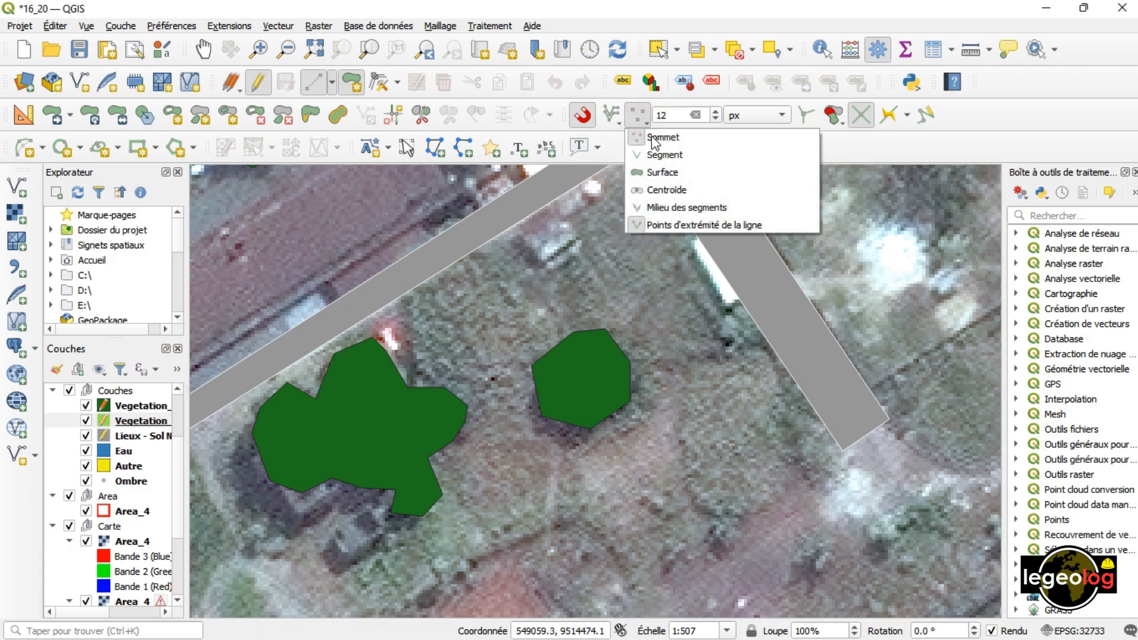
{"action": "left_click", "coordinate": [655, 157]}
{"action": "left_click", "coordinate": [738, 33]}
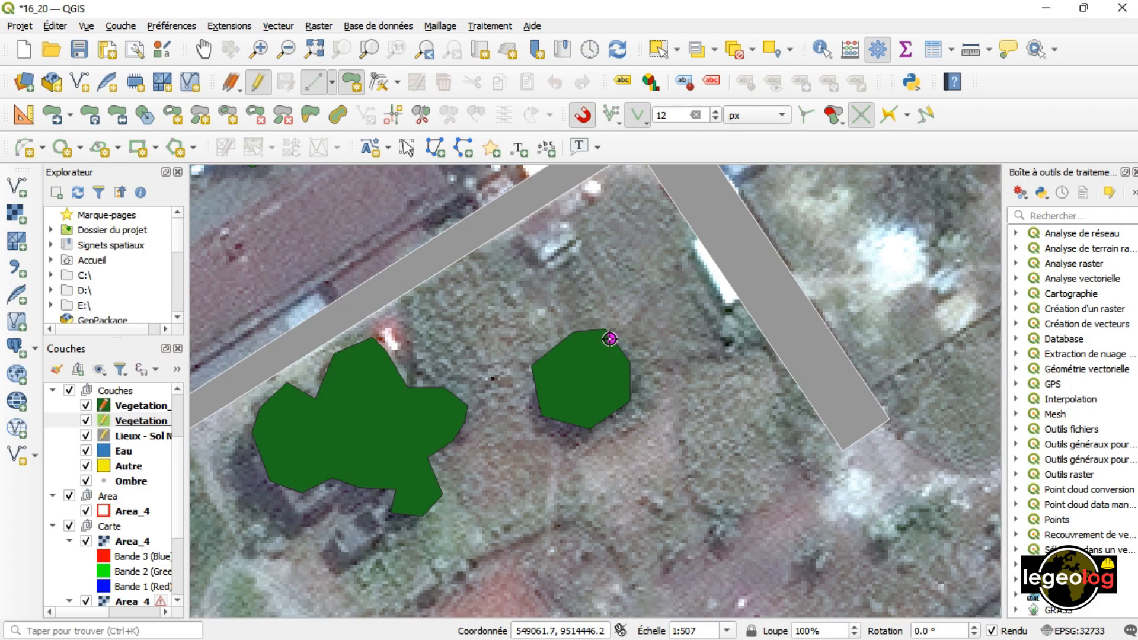
{"action": "left_click", "coordinate": [639, 121]}
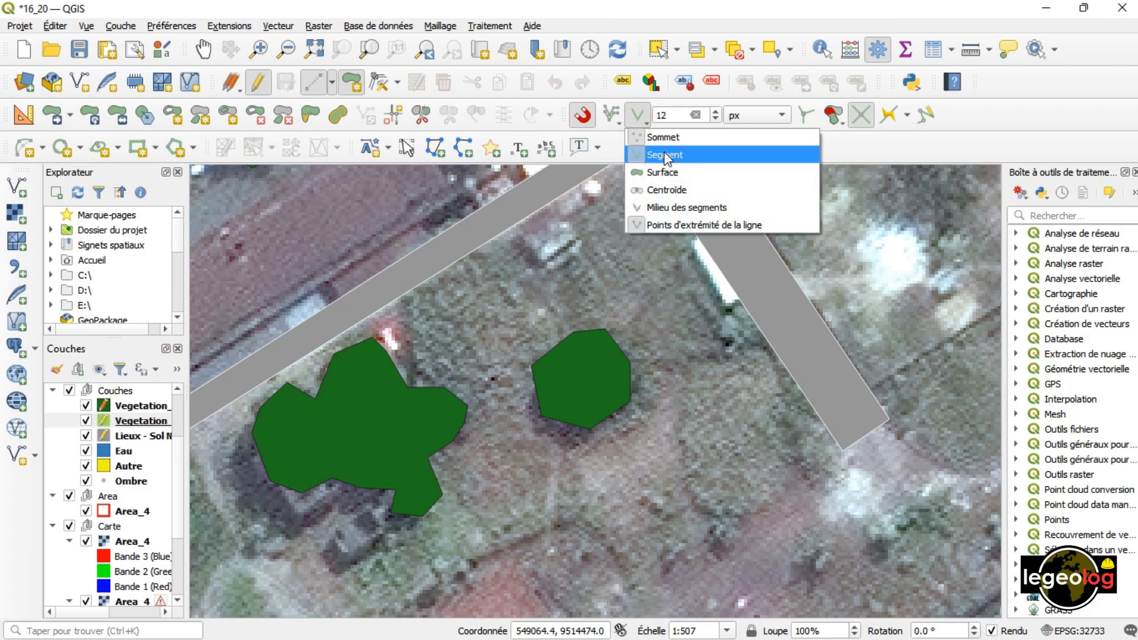
{"action": "left_click", "coordinate": [686, 5]}
- Start a new Vegetation polygon by tracing the eastern and southern edges of the isolated dark-green polygon from its top vertex
{"action": "left_click", "coordinate": [600, 332]}
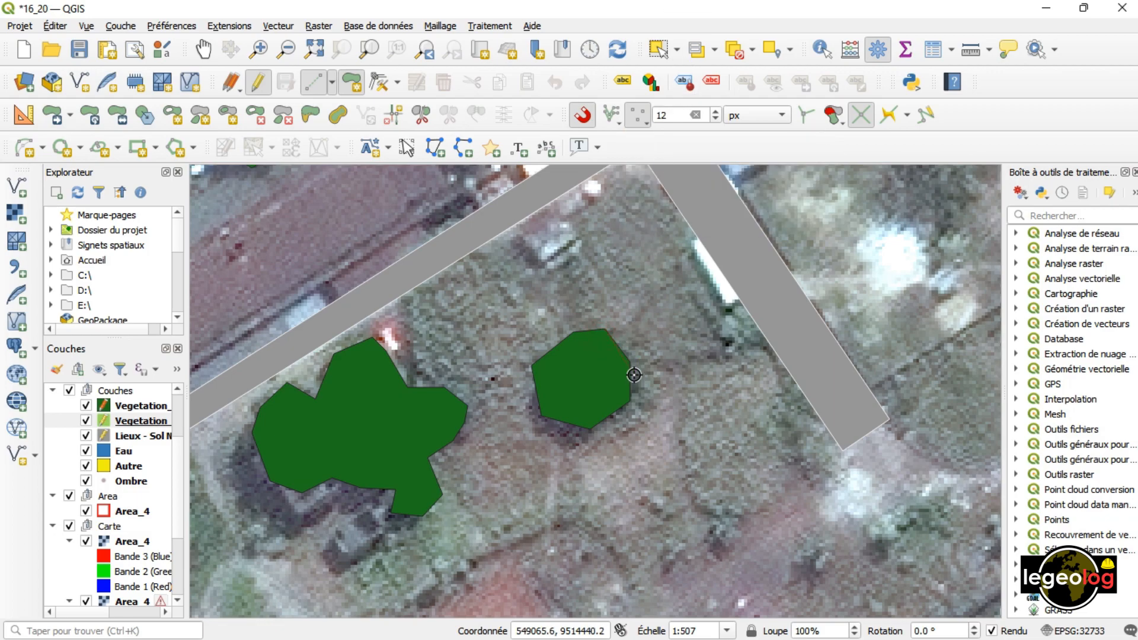
{"action": "left_click", "coordinate": [634, 397]}
{"action": "left_click", "coordinate": [587, 435]}
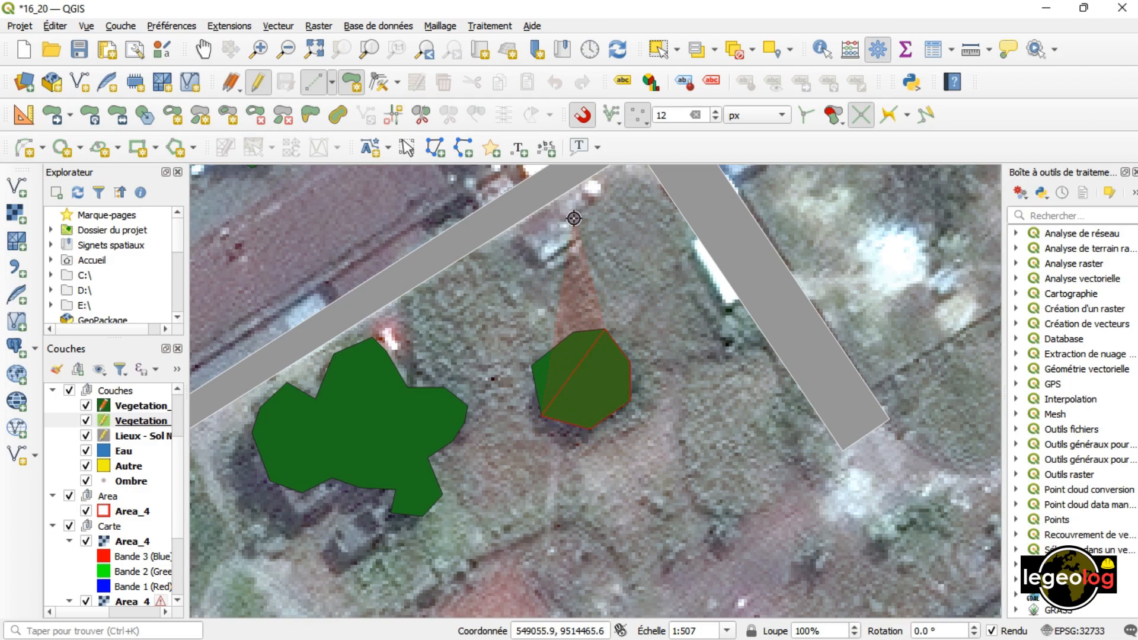
- Switch Segment snapping on and off again while the polygon is still being traced
{"action": "left_click", "coordinate": [645, 113]}
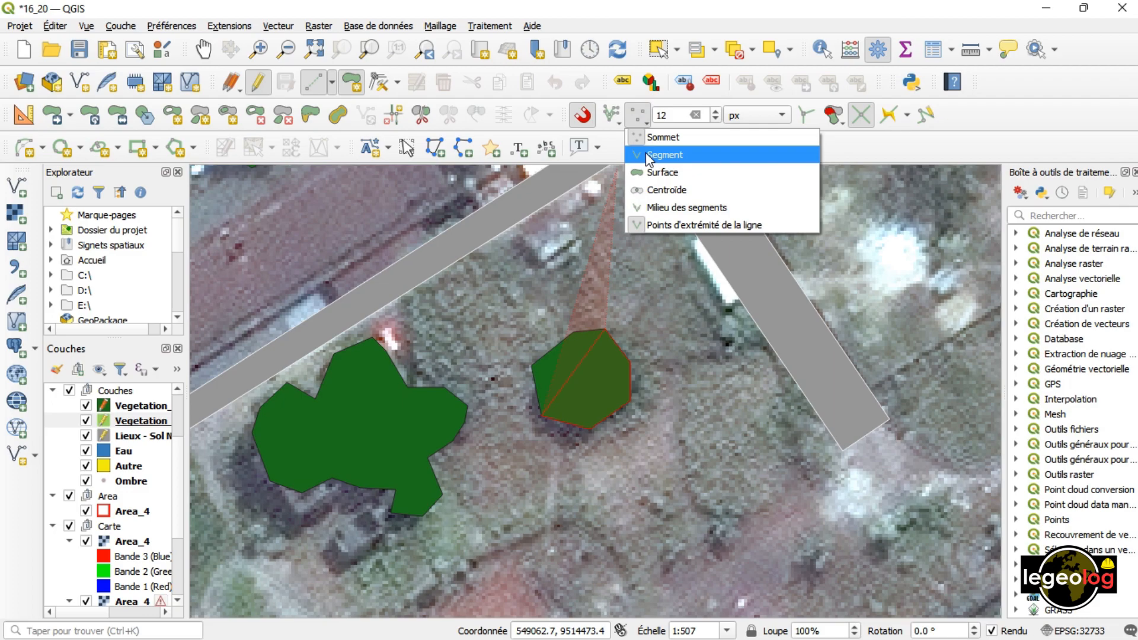
{"action": "left_click", "coordinate": [645, 152]}
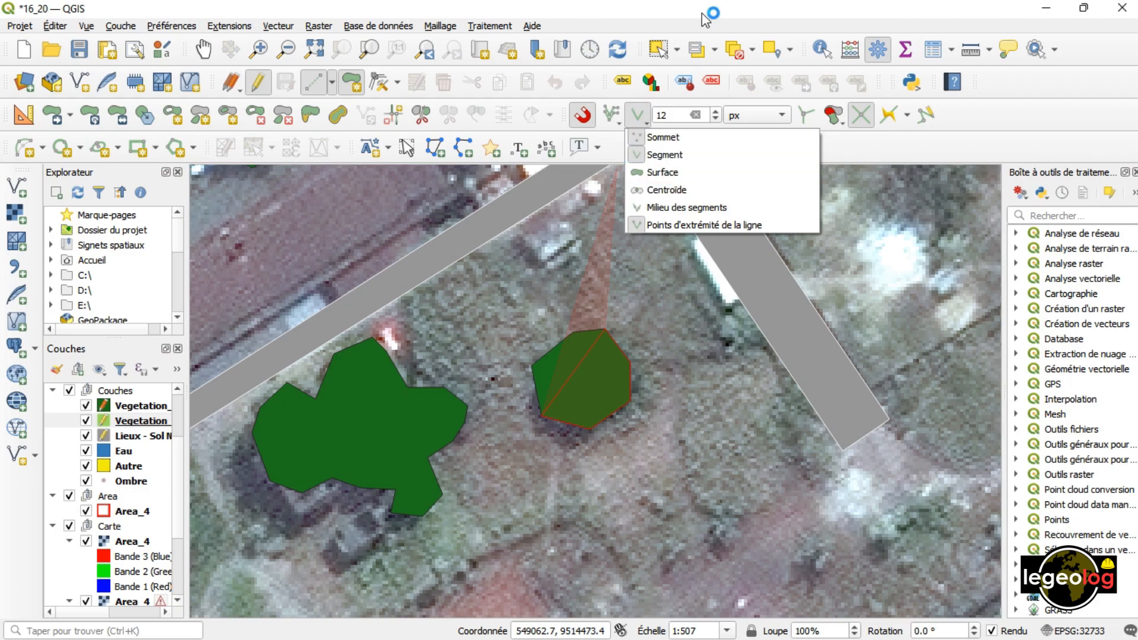
{"action": "left_click", "coordinate": [638, 119]}
{"action": "left_click", "coordinate": [653, 154]}
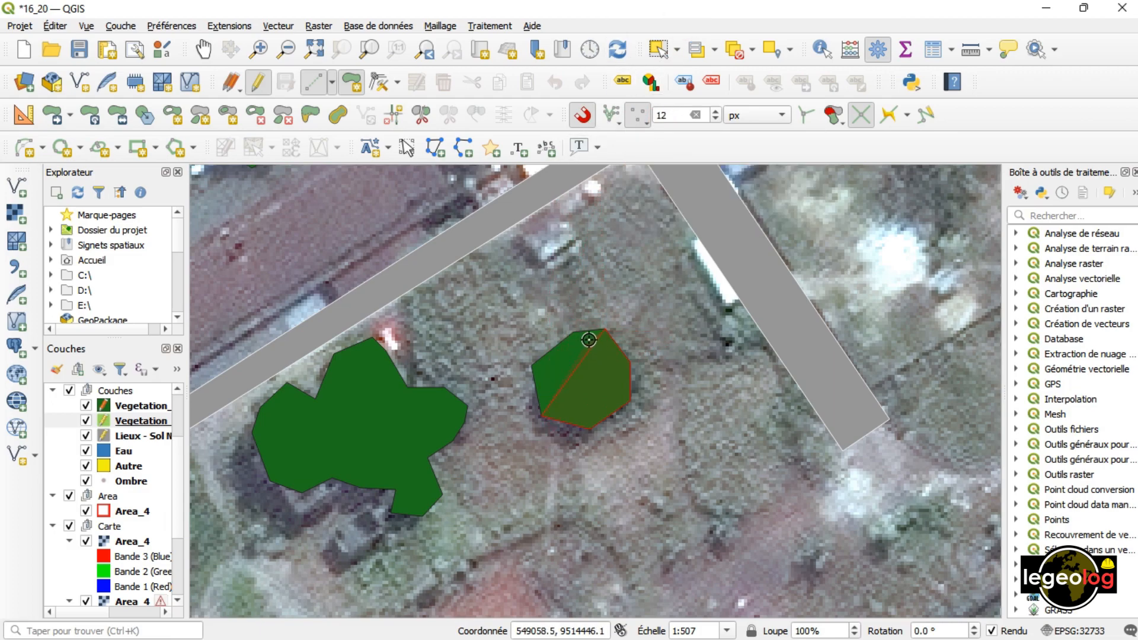
- Continue the outline from the isolated polygon's western vertex across to the large dark-green polygon and down along its eastern side
{"action": "left_click", "coordinate": [537, 365]}
{"action": "left_click", "coordinate": [446, 387]}
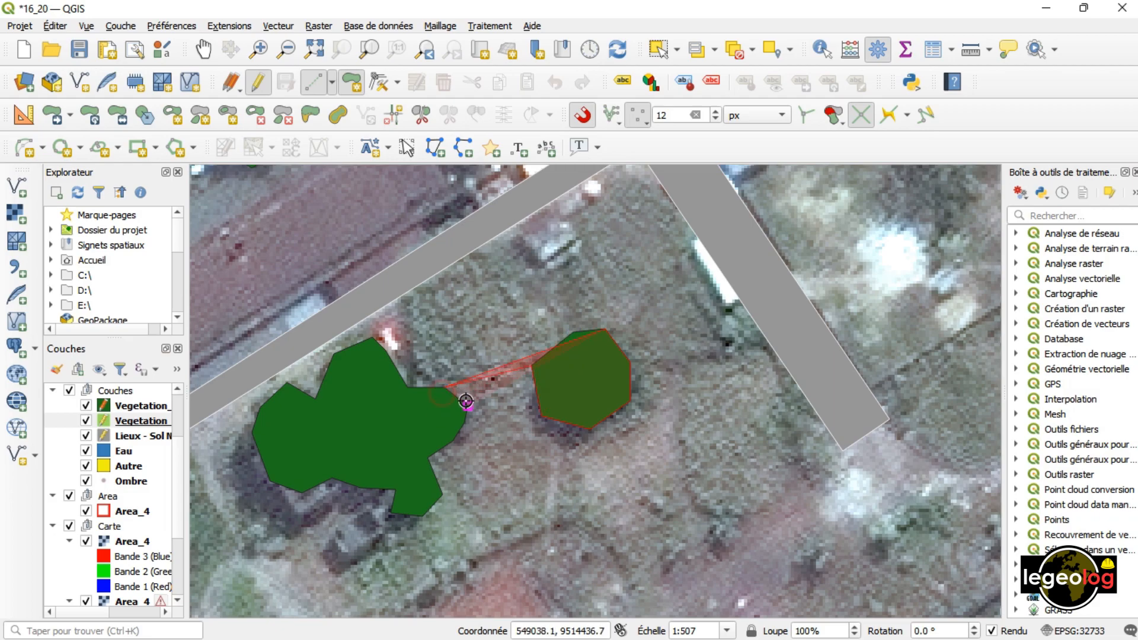
{"action": "left_click", "coordinate": [454, 438]}
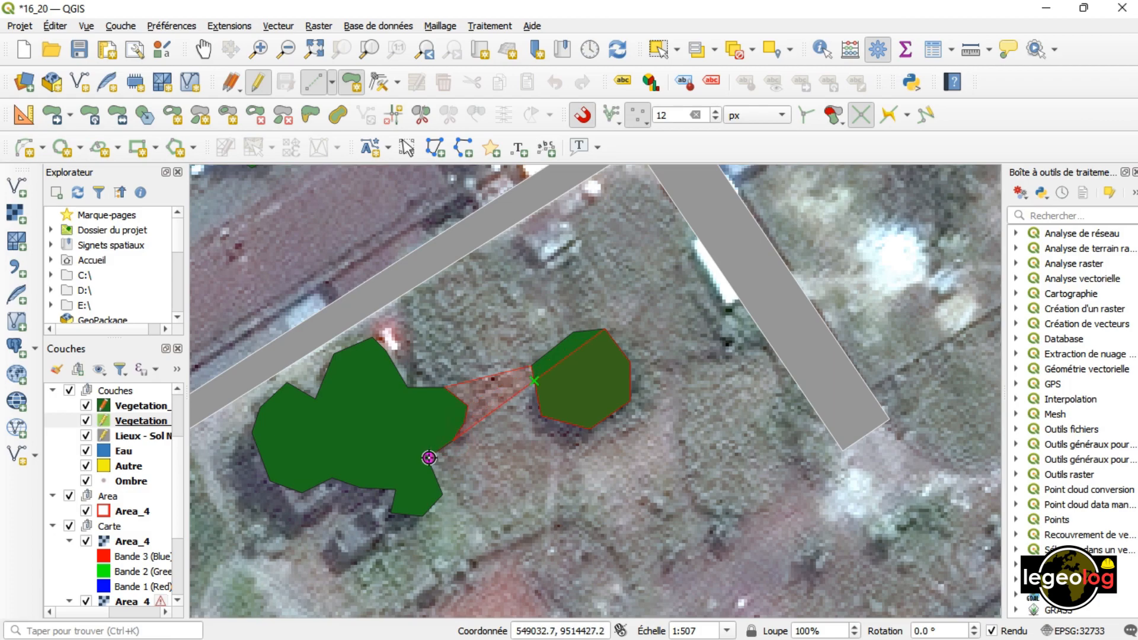
{"action": "left_click", "coordinate": [442, 495]}
{"action": "left_click", "coordinate": [425, 517]}
- Extend the outline below the large dark-green polygon, across to the grey road's lower end and up to its inner corner
{"action": "left_click", "coordinate": [447, 587]}
{"action": "left_click", "coordinate": [841, 450]}
{"action": "left_click_drag", "start_coordinate": [659, 235], "coordinate": [685, 323]}
{"action": "left_click", "coordinate": [663, 238]}
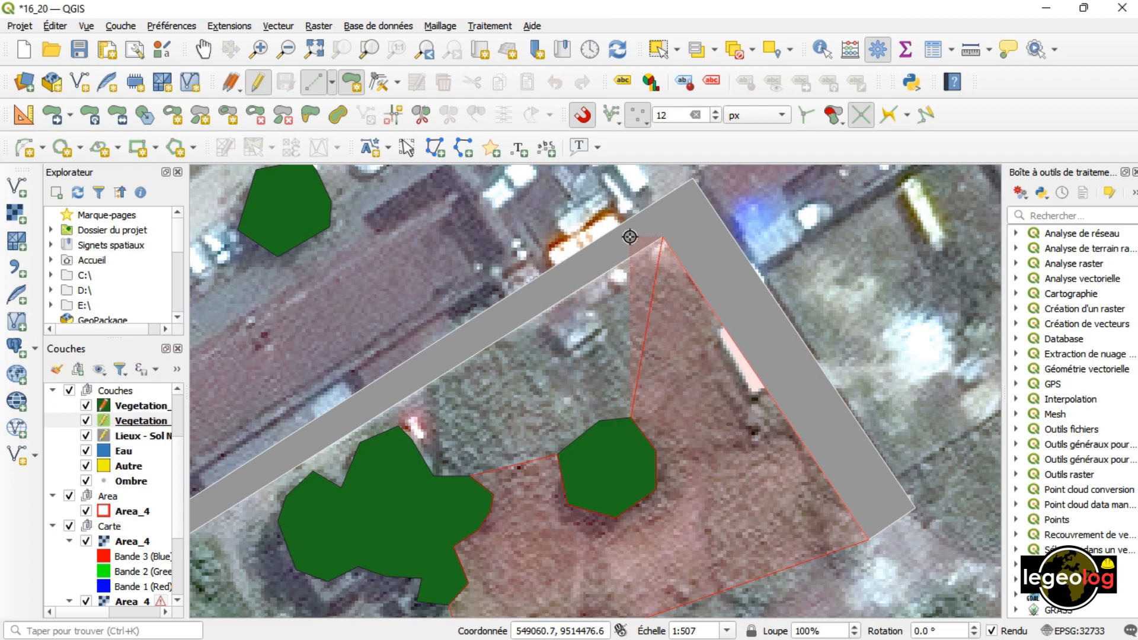
- Trace from the grey road along the large dark-green polygon's upper edge, close the outline at the isolated polygon and accept the attribute form
{"action": "left_click", "coordinate": [391, 405]}
{"action": "left_click", "coordinate": [399, 426]}
{"action": "left_click", "coordinate": [413, 438]}
{"action": "left_click", "coordinate": [432, 474]}
{"action": "left_click", "coordinate": [472, 474]}
{"action": "left_click", "coordinate": [557, 458]}
{"action": "right_click", "coordinate": [557, 457]}
{"action": "left_click", "coordinate": [344, 401]}
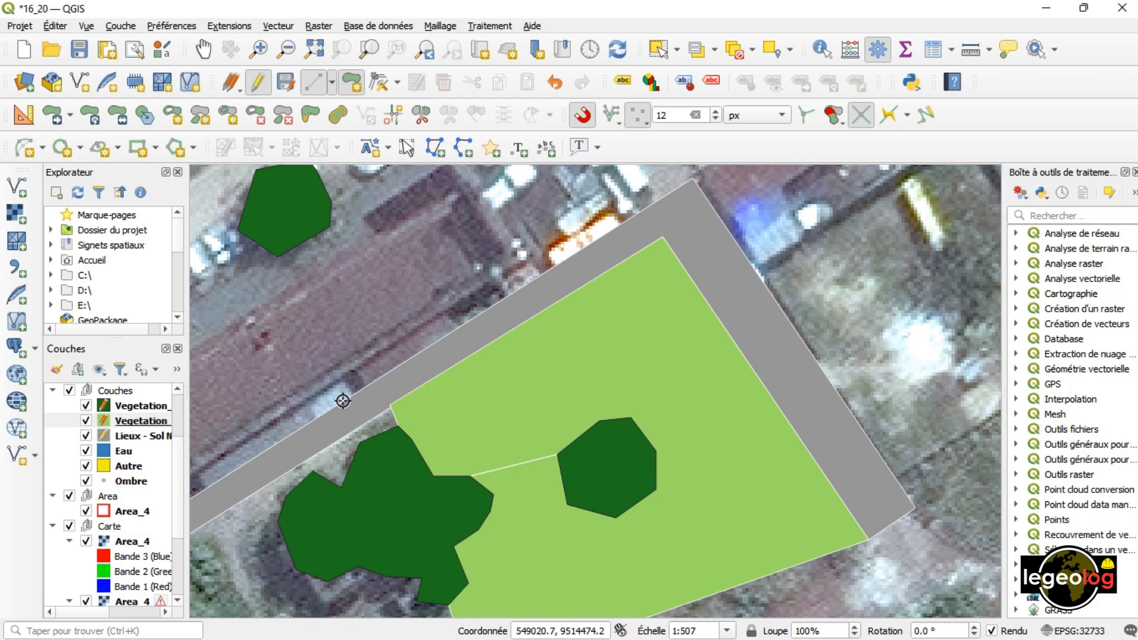
- Enable Segment snapping and move the light-green polygon's overlapping corner vertex onto the edge of the grey road
{"action": "scroll", "coordinate": [383, 398], "scroll_direction": "up", "scroll_amount": 2}
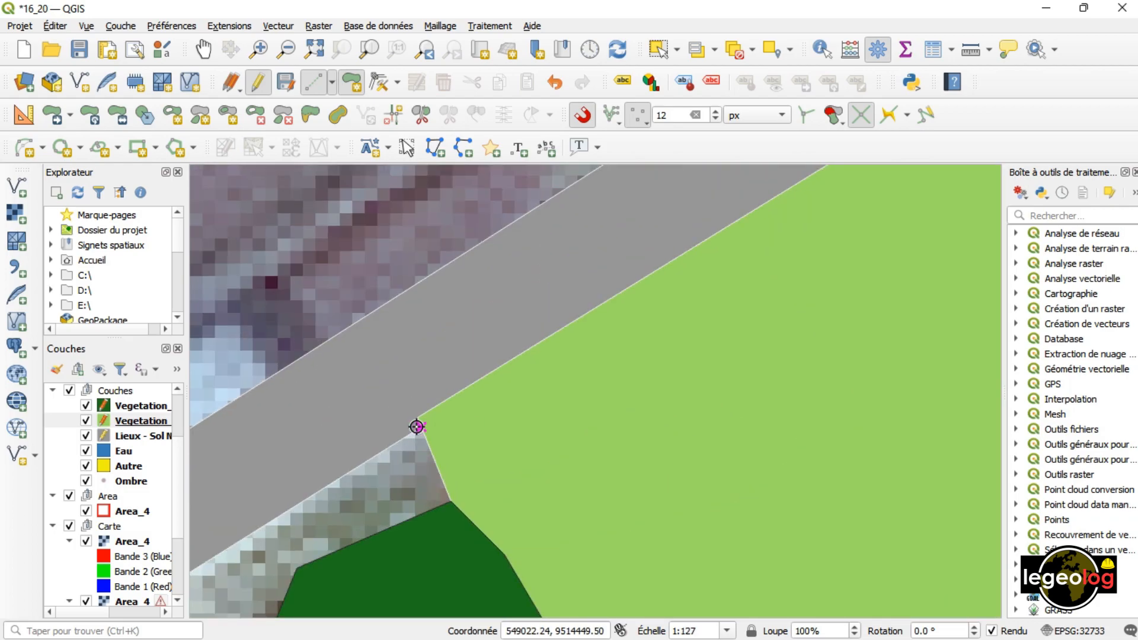
{"action": "scroll", "coordinate": [416, 419], "scroll_direction": "up", "scroll_amount": 2}
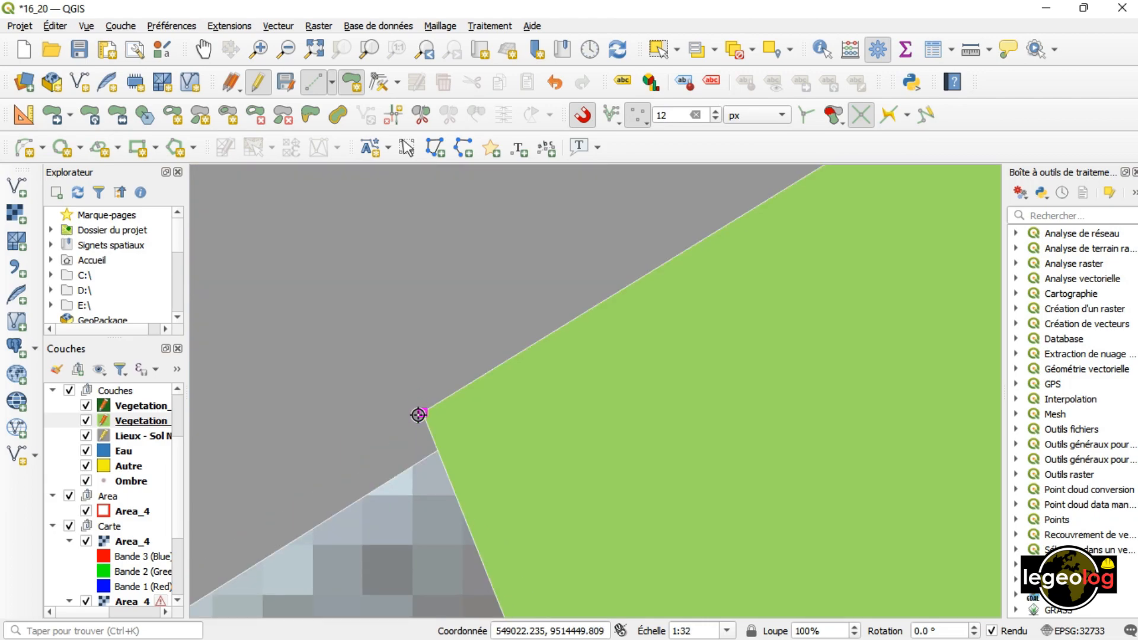
{"action": "left_click", "coordinate": [383, 88]}
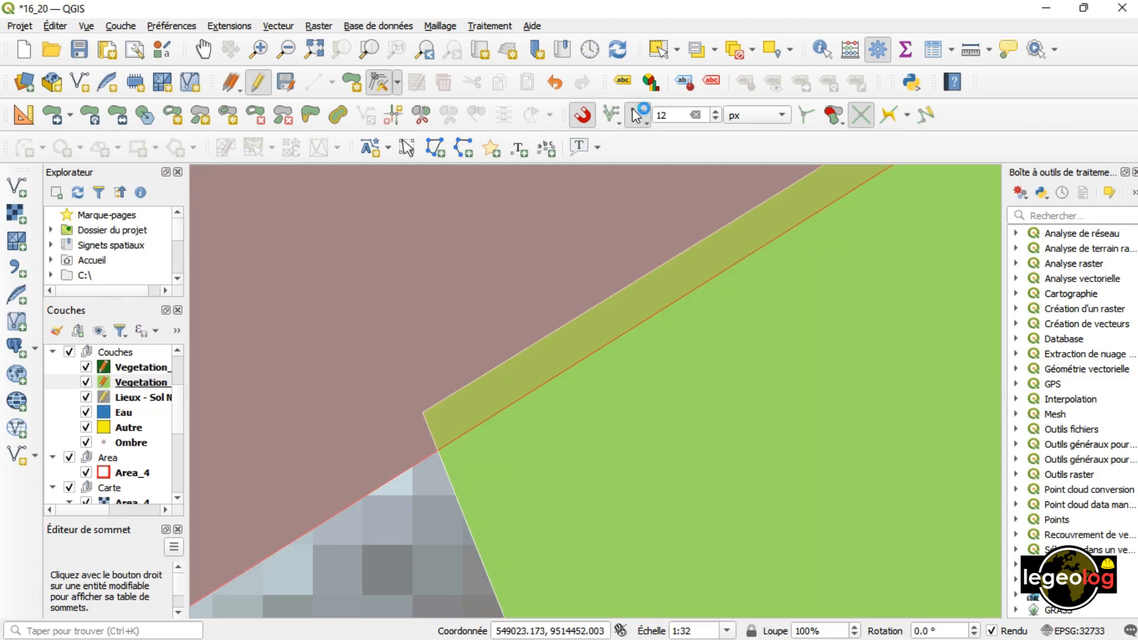
{"action": "left_click", "coordinate": [639, 119]}
{"action": "left_click", "coordinate": [662, 156]}
{"action": "left_click", "coordinate": [716, 10]}
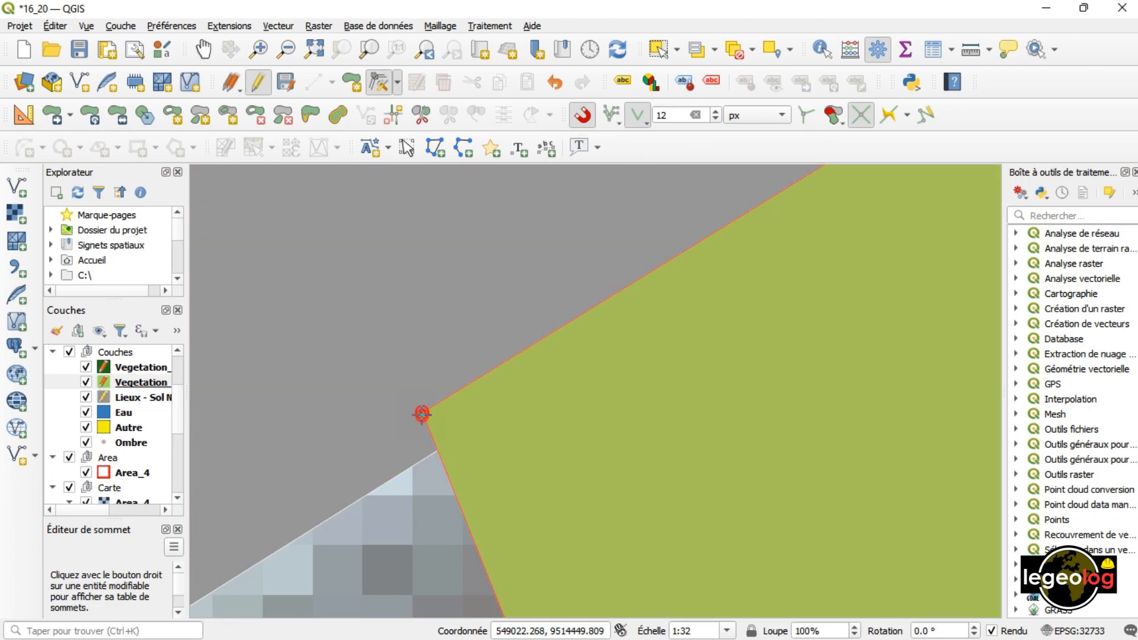
{"action": "left_click", "coordinate": [422, 415]}
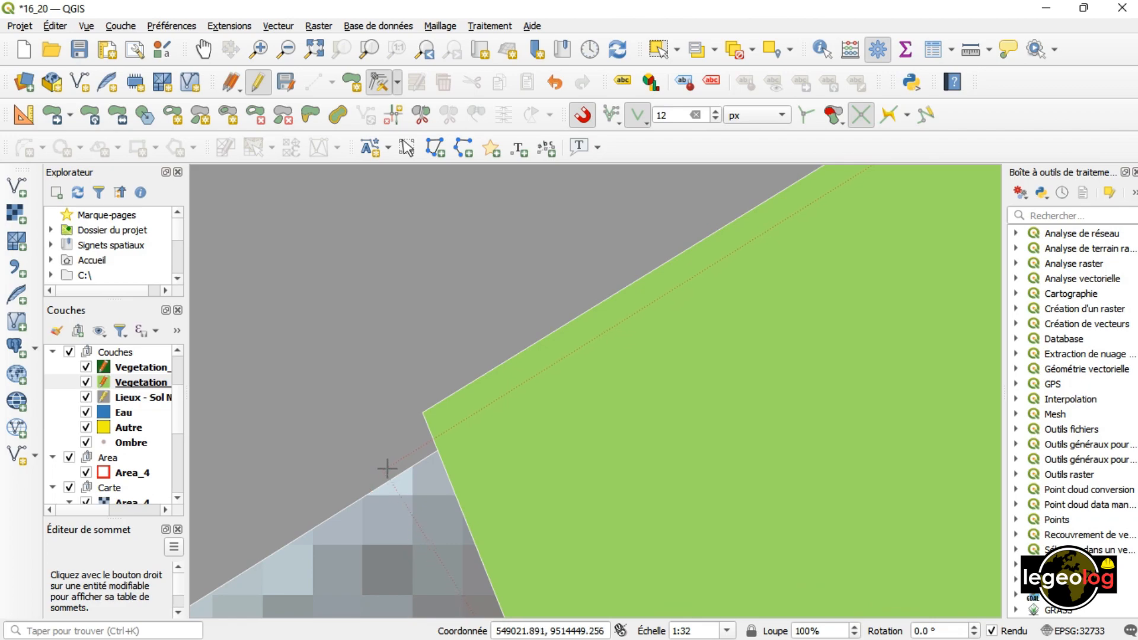
{"action": "left_click", "coordinate": [440, 451]}
- Begin another Vegetation polygon with five vertices over the open field south-east of the main road
{"action": "scroll", "coordinate": [546, 391], "scroll_direction": "down", "scroll_amount": 1}
{"action": "key", "text": "ctrl+period"}
{"action": "scroll", "coordinate": [548, 324], "scroll_direction": "down", "scroll_amount": 5}
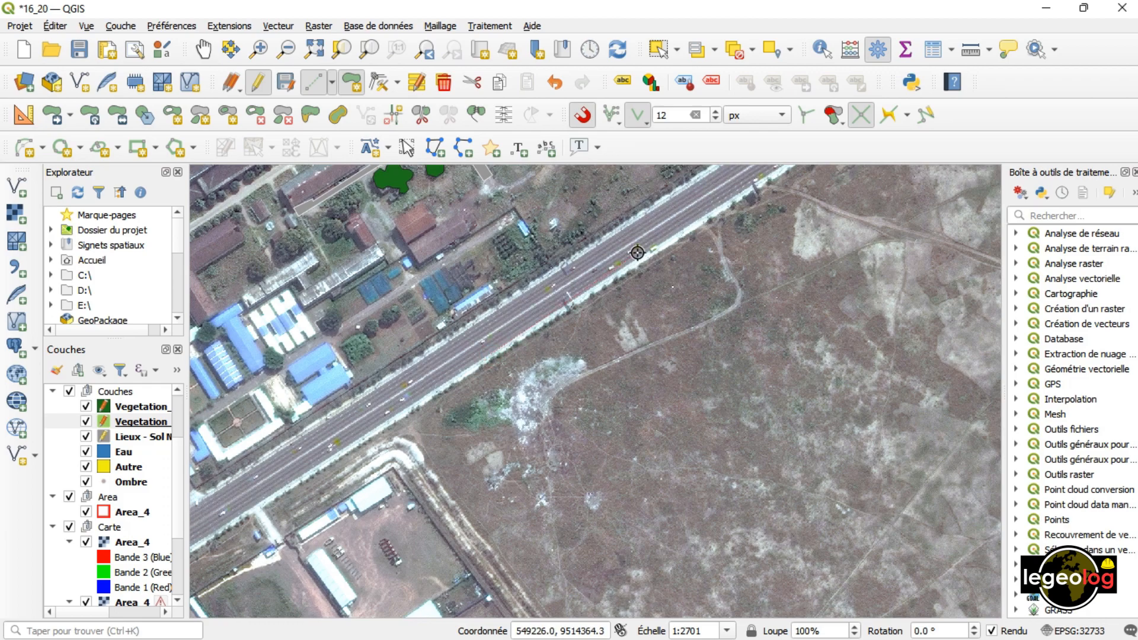
{"action": "left_click", "coordinate": [492, 354]}
{"action": "left_click", "coordinate": [689, 237]}
{"action": "left_click", "coordinate": [836, 354]}
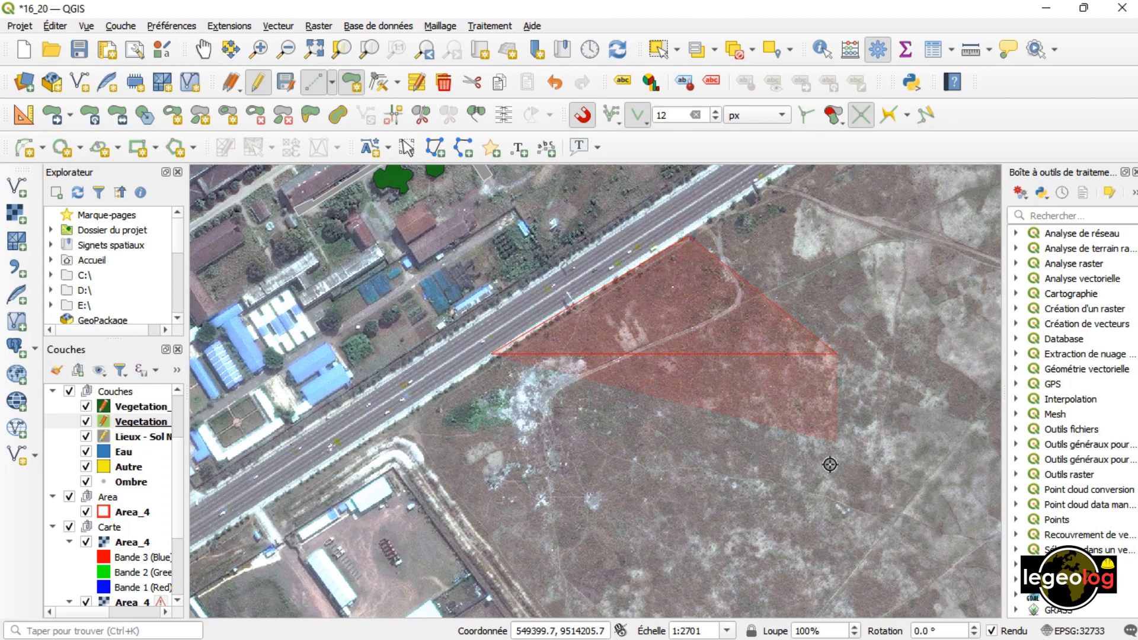
{"action": "left_click", "coordinate": [786, 527]}
{"action": "left_click", "coordinate": [676, 571]}
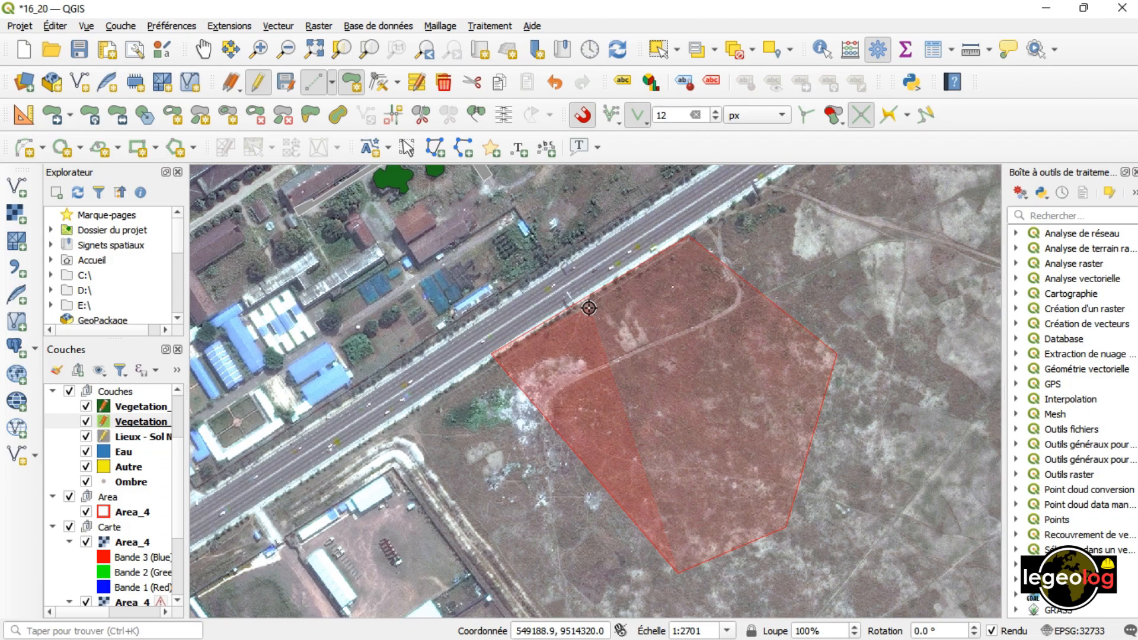
- Review the snapping types and turn on self-snapping for the polygon being digitized
{"action": "left_click", "coordinate": [641, 120]}
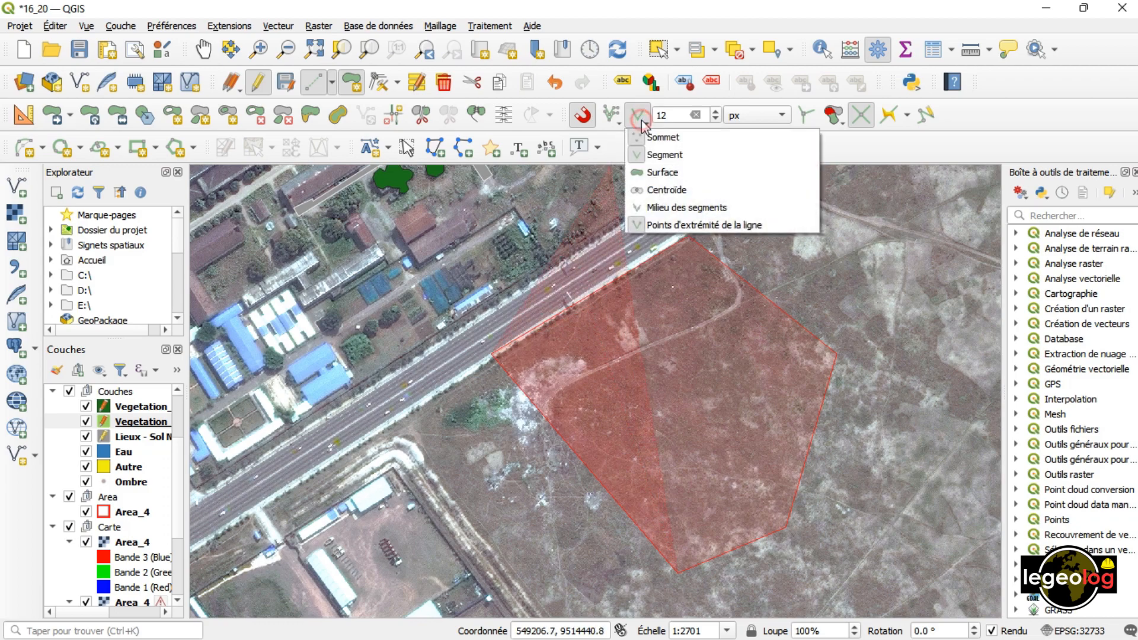
{"action": "left_click", "coordinate": [676, 140]}
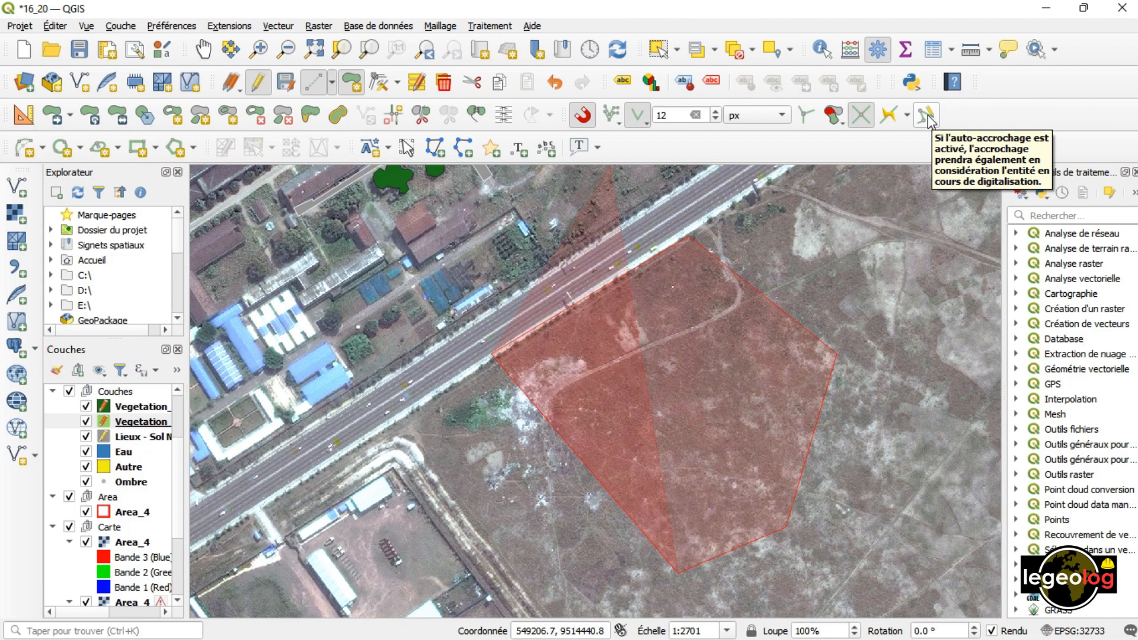
{"action": "left_click", "coordinate": [927, 116]}
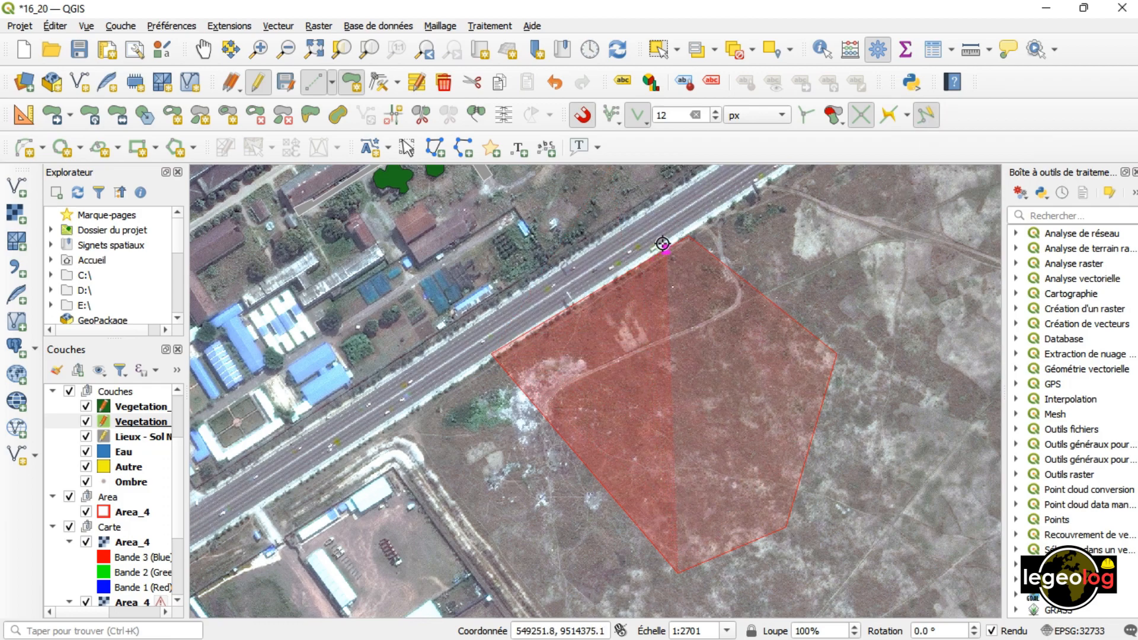
- Snap three more vertices onto the field polygon's own edges, finish it beside the pale bare patch and accept the attribute form
{"action": "left_click", "coordinate": [810, 435]}
{"action": "left_click", "coordinate": [754, 290]}
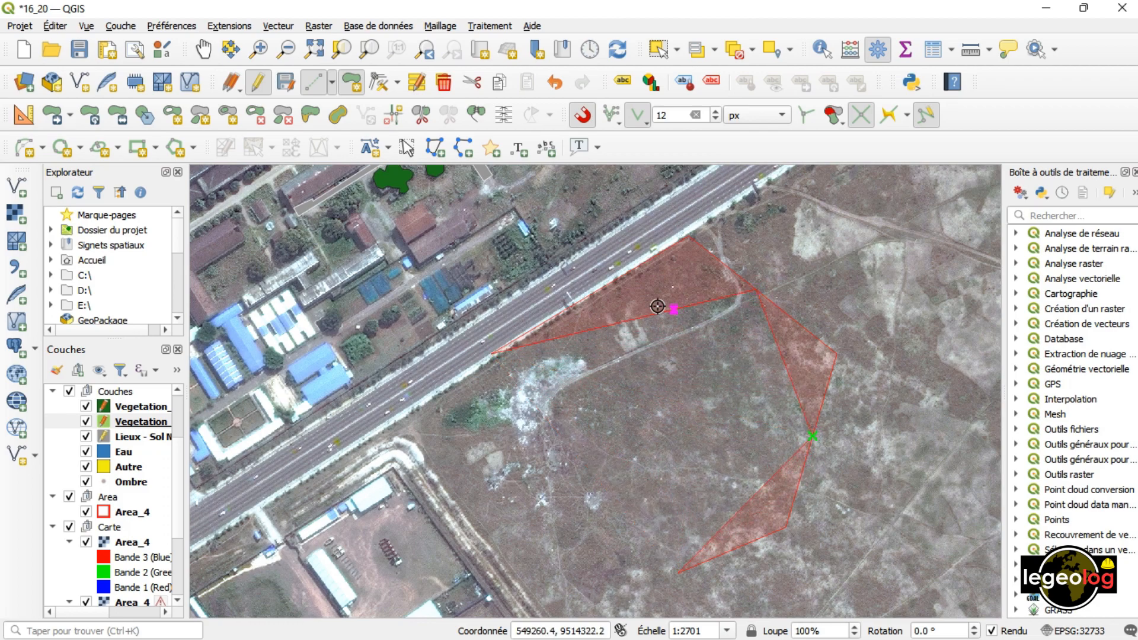
{"action": "left_click", "coordinate": [600, 290]}
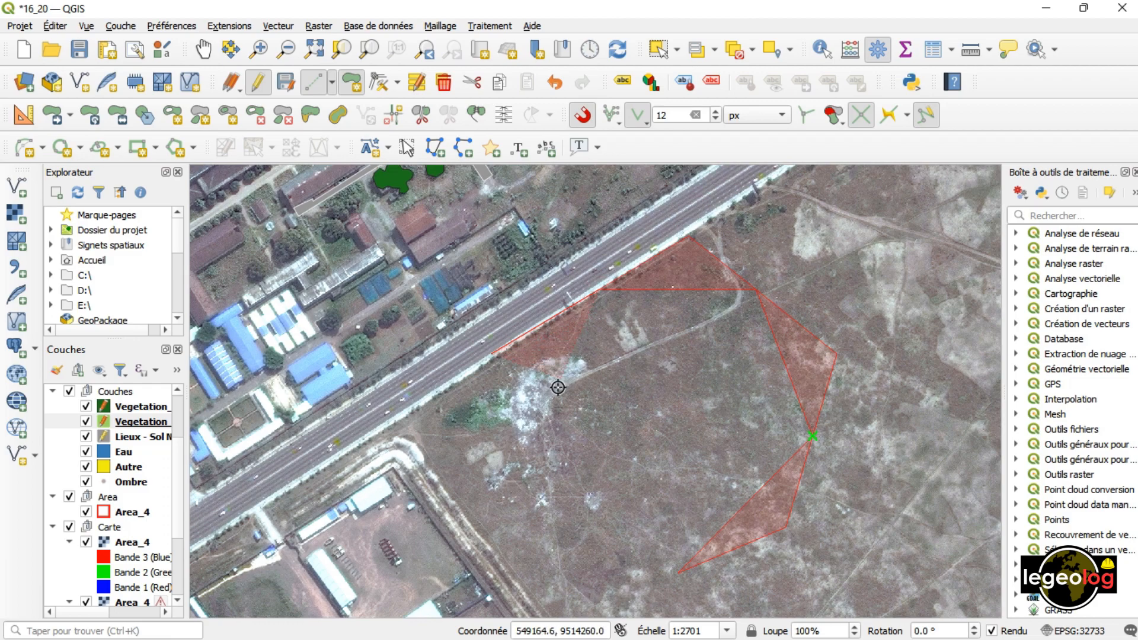
{"action": "right_click", "coordinate": [519, 413]}
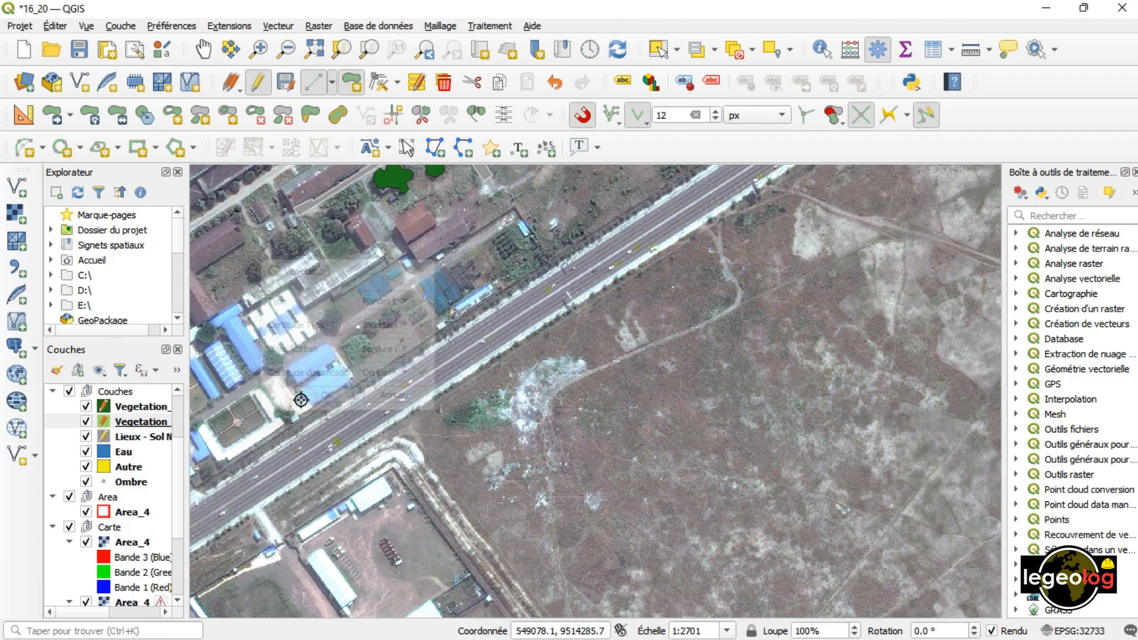
{"action": "left_click", "coordinate": [301, 399]}
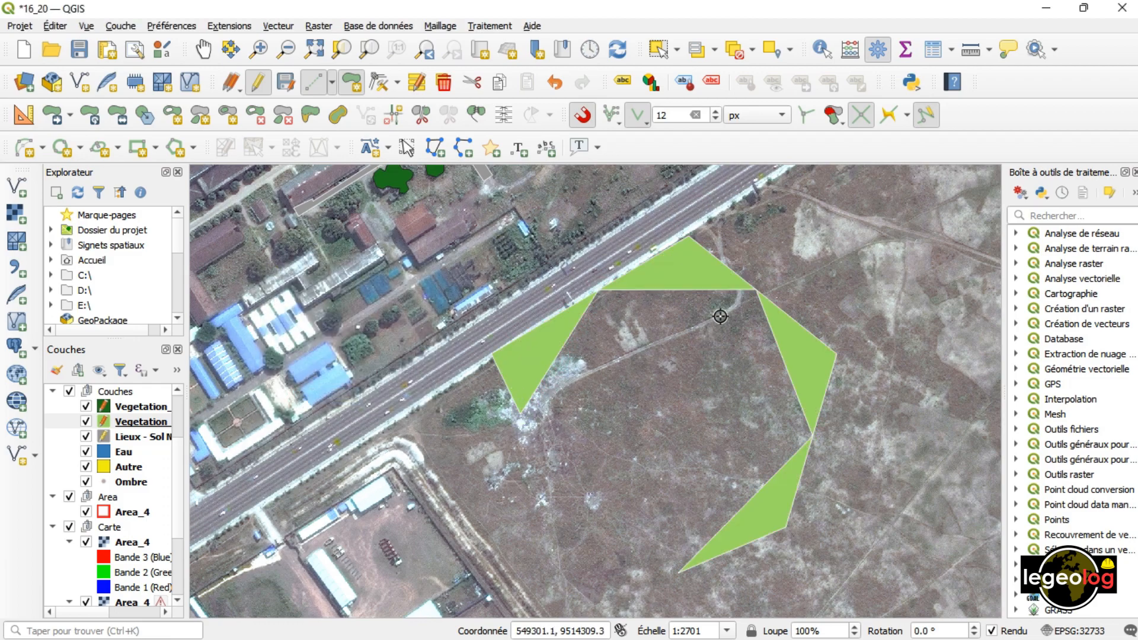
{"action": "right_click", "coordinate": [703, 377]}
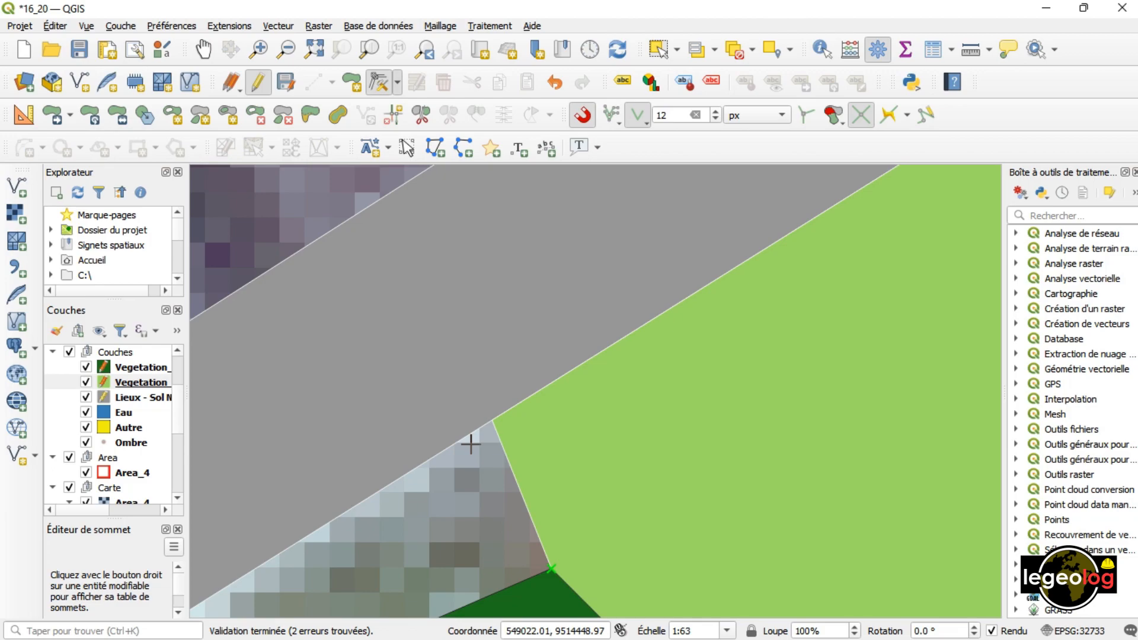
- Select the light-green Vegetation polygon surrounding the dark-green tree polygons beside the grey road and delete it
{"action": "scroll", "coordinate": [621, 325], "scroll_direction": "down", "scroll_amount": 1}
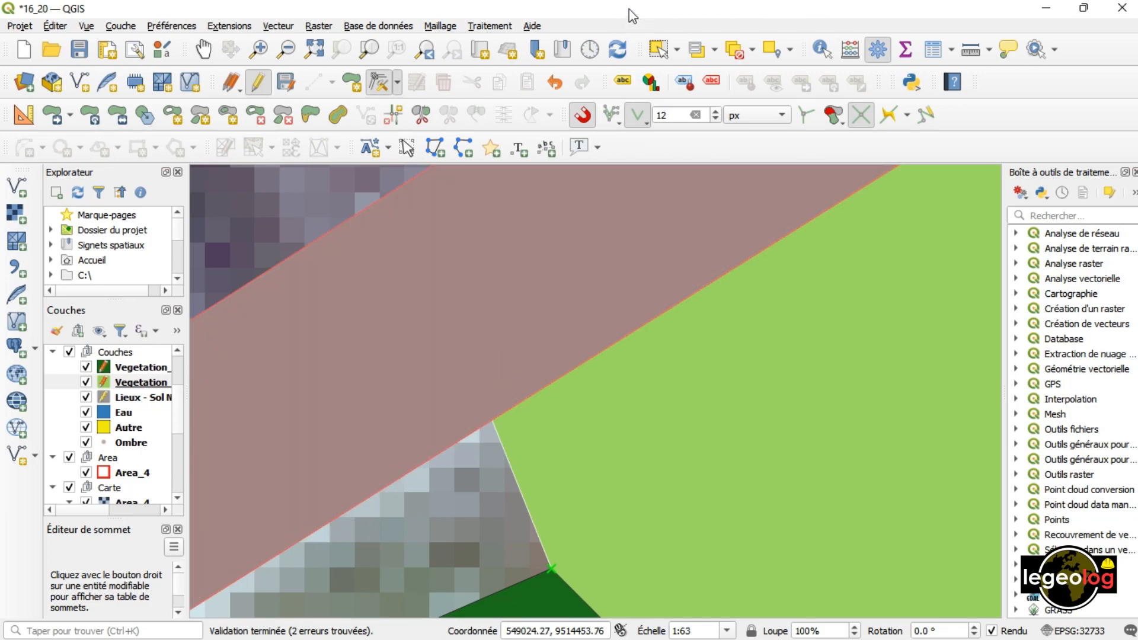
{"action": "scroll", "coordinate": [621, 326], "scroll_direction": "down", "scroll_amount": 2}
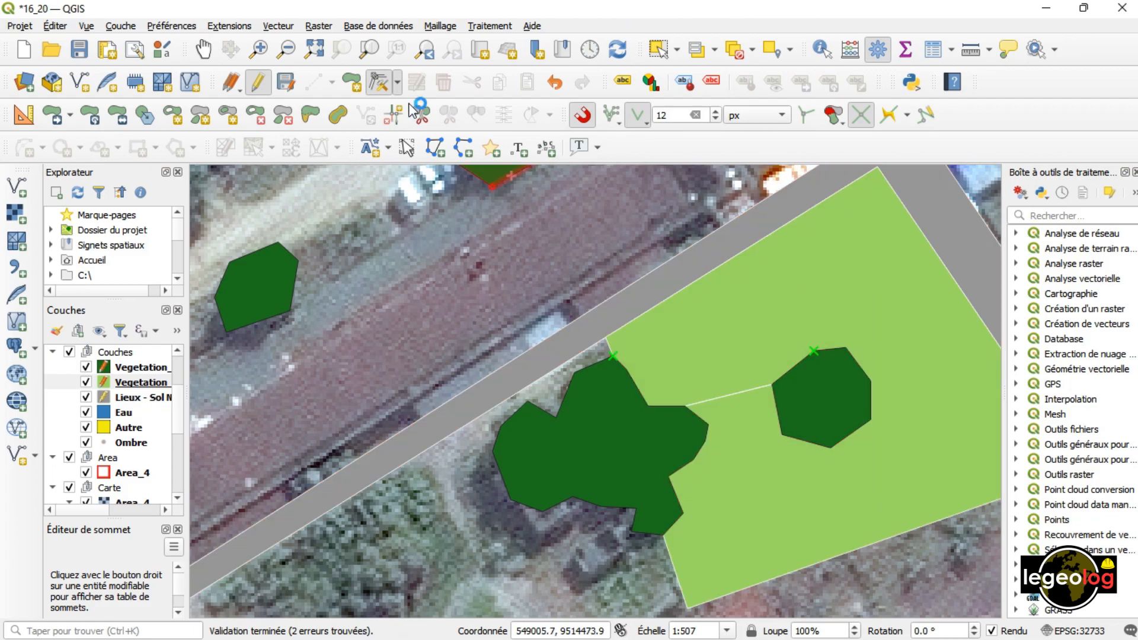
{"action": "left_click", "coordinate": [351, 82]}
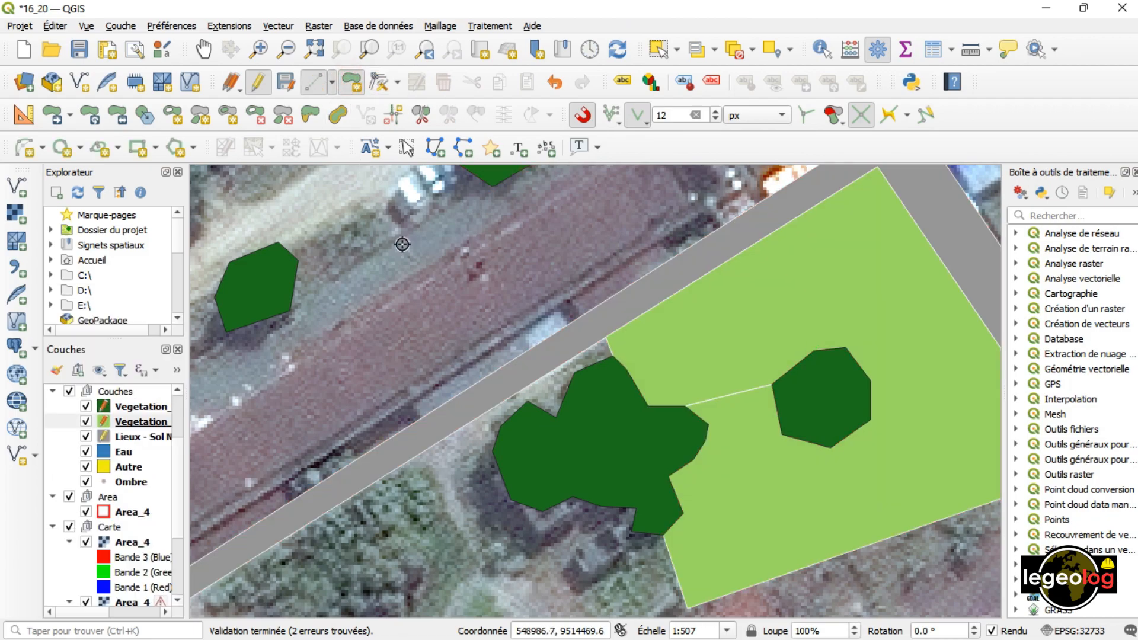
{"action": "left_click_drag", "start_coordinate": [693, 430], "coordinate": [489, 424]}
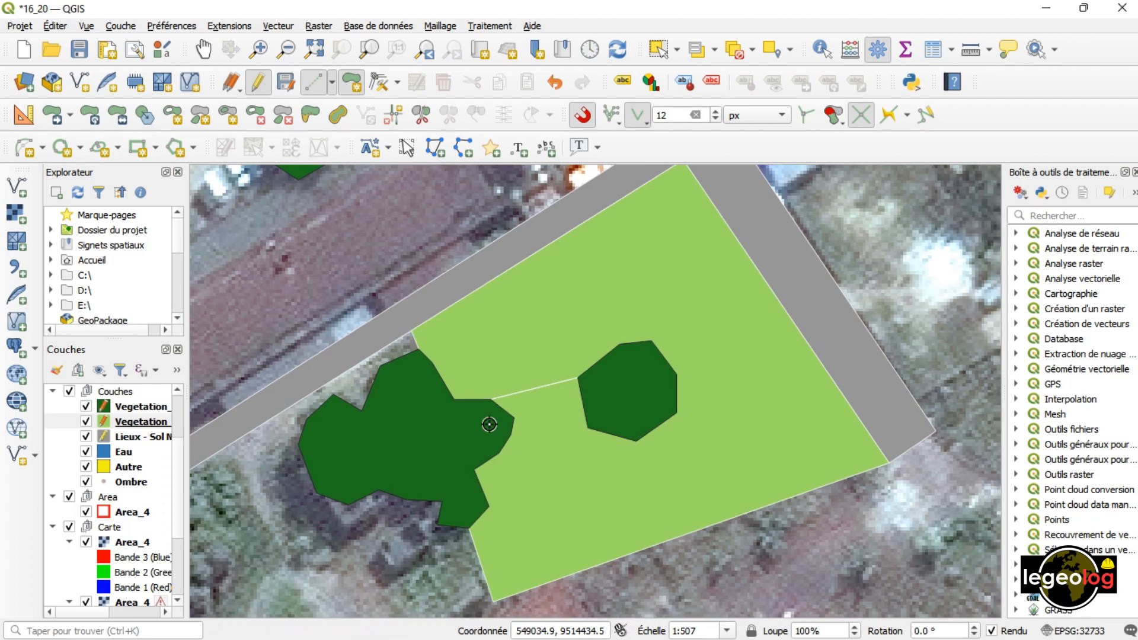
{"action": "left_click", "coordinate": [821, 52]}
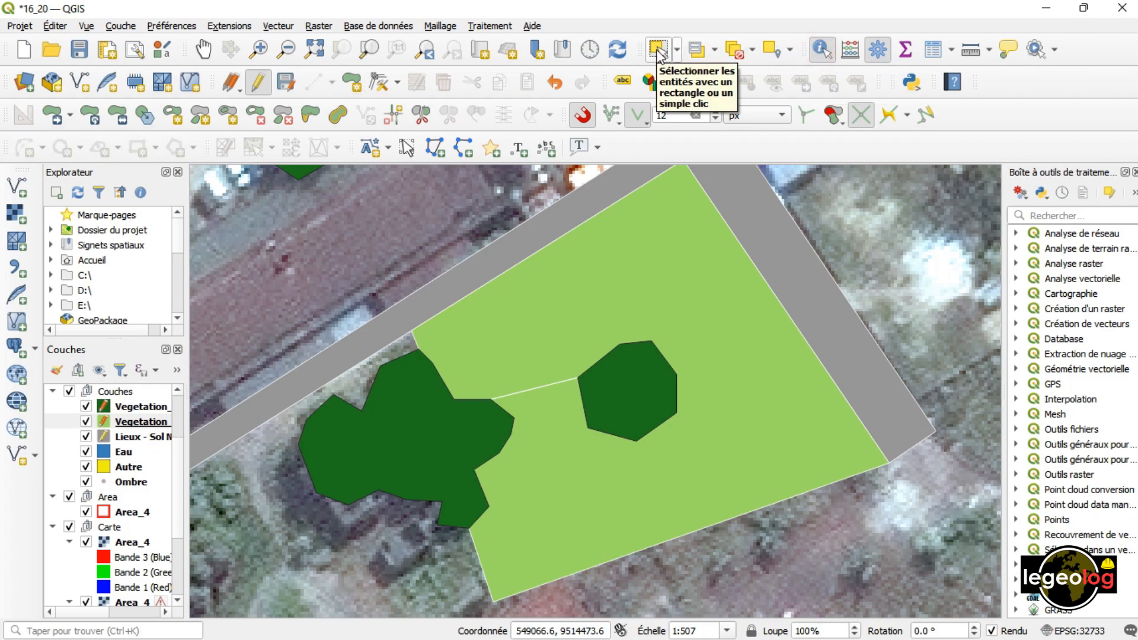
{"action": "left_click", "coordinate": [658, 50]}
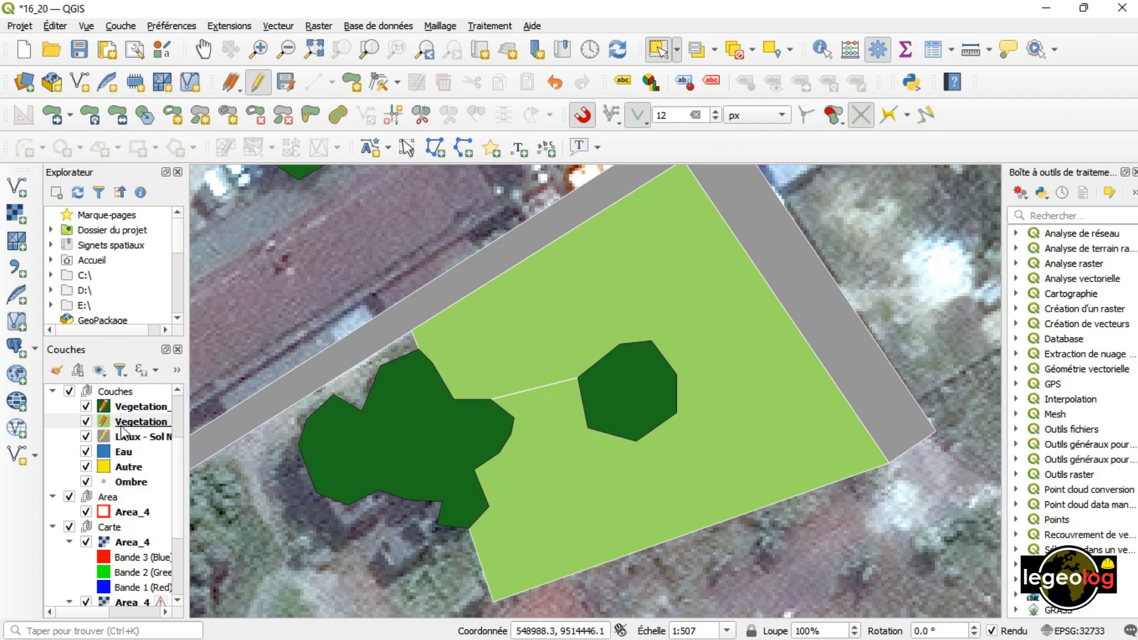
{"action": "left_click", "coordinate": [259, 84]}
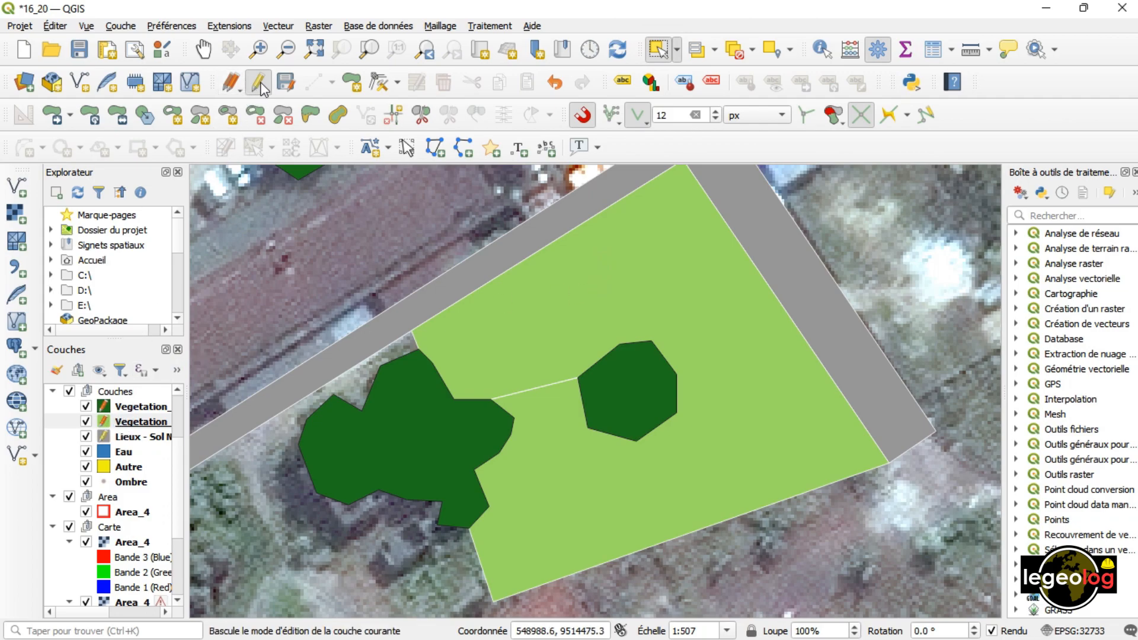
{"action": "left_click", "coordinate": [551, 336]}
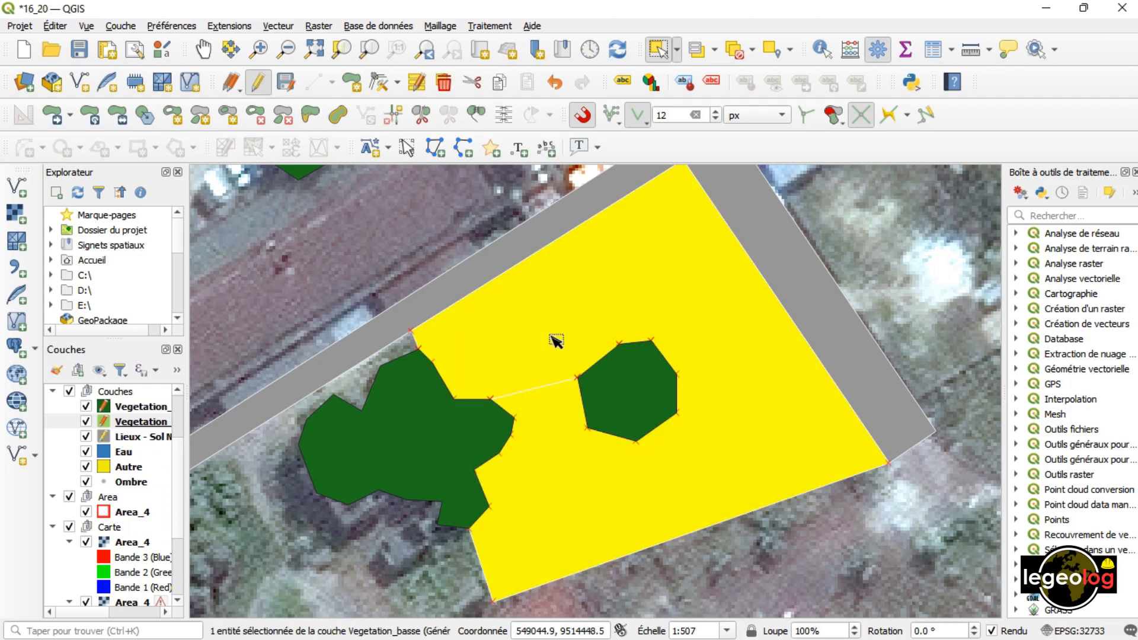
{"action": "key", "text": "Delete"}
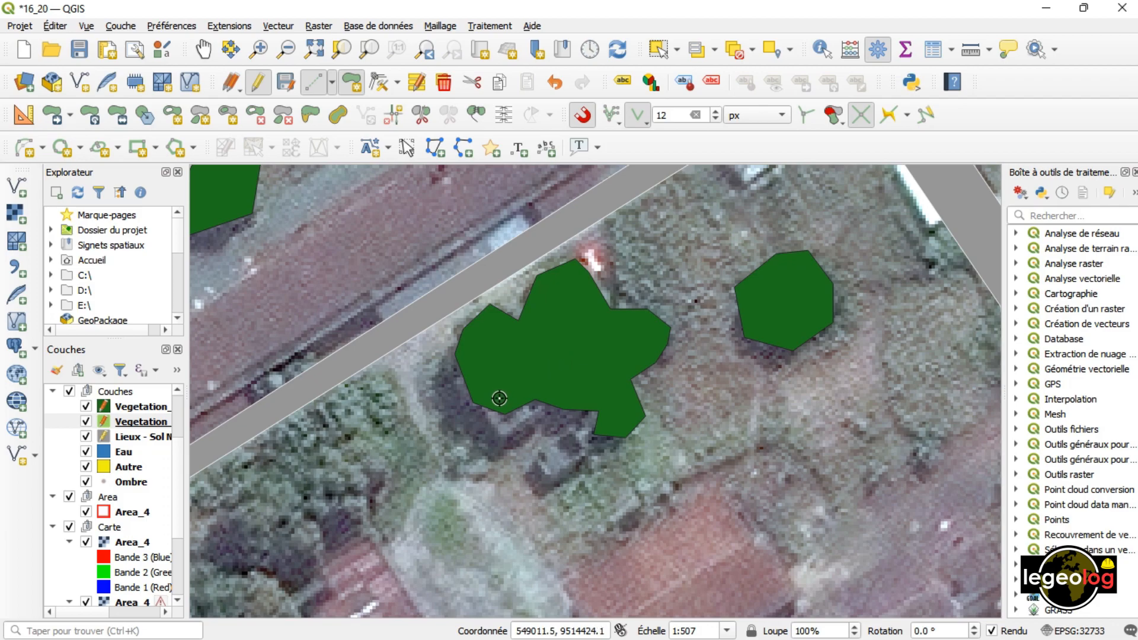
- Begin a new Vegetation polygon with six vertices along the west side of the large dark-green tree polygon and the adjacent trees
{"action": "left_click", "coordinate": [477, 405]}
{"action": "left_click", "coordinate": [455, 352]}
{"action": "left_click", "coordinate": [490, 306]}
{"action": "left_click", "coordinate": [413, 338]}
{"action": "left_click", "coordinate": [326, 450]}
{"action": "left_click", "coordinate": [384, 541]}
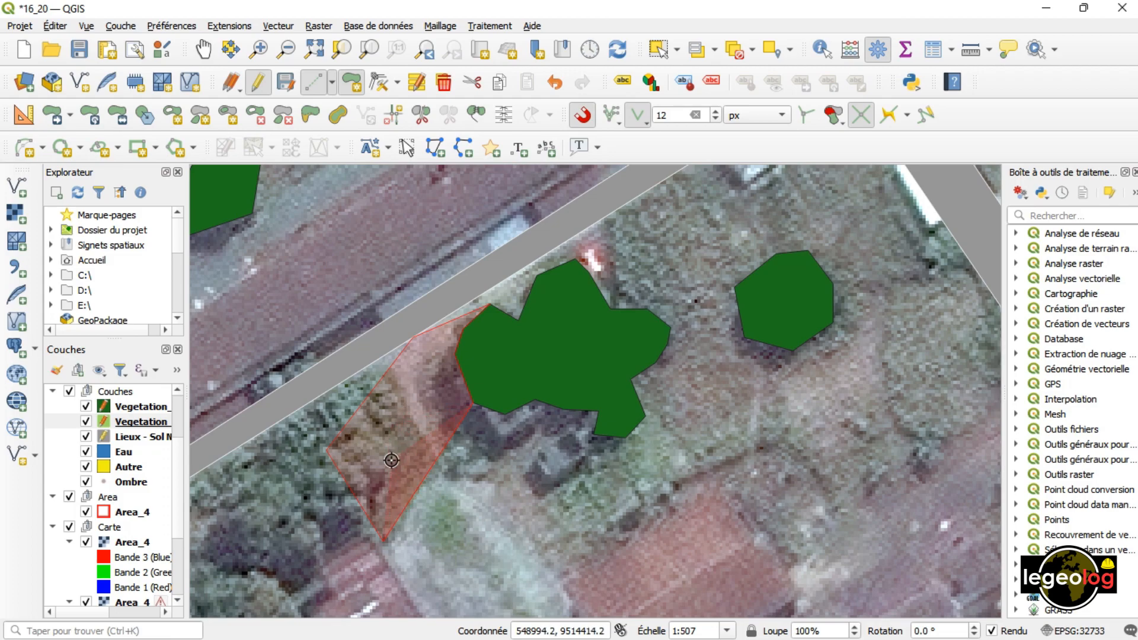
- Remove the last two vertices of the unfinished polygon and discard the whole sketch
{"action": "key", "text": "BackSpace"}
{"action": "key", "text": "BackSpace"}
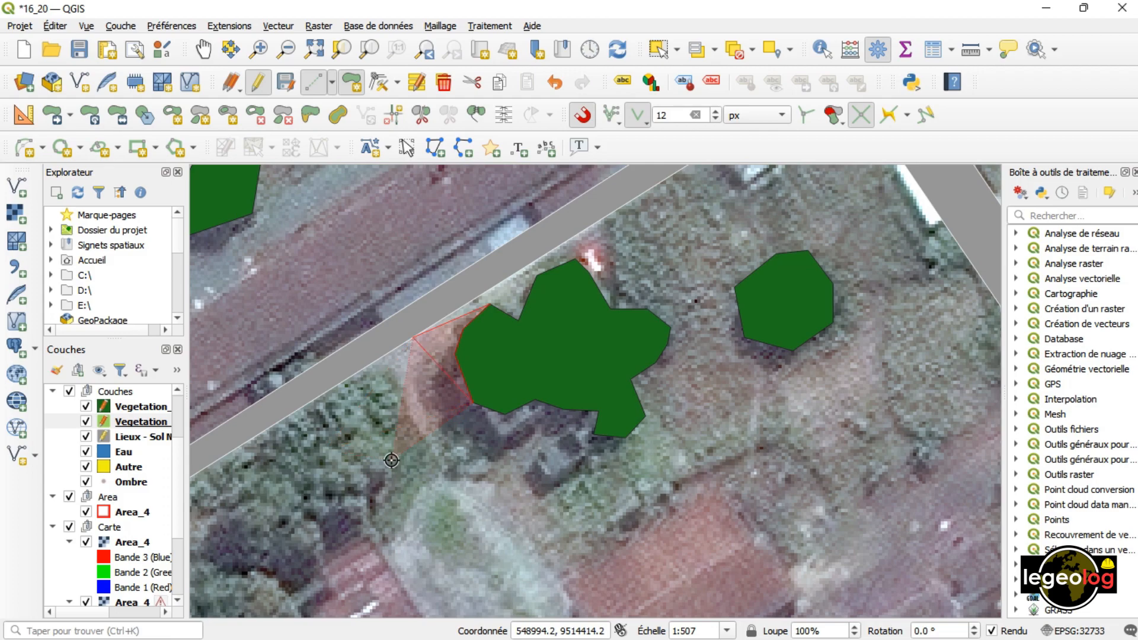
{"action": "key", "text": "Escape"}
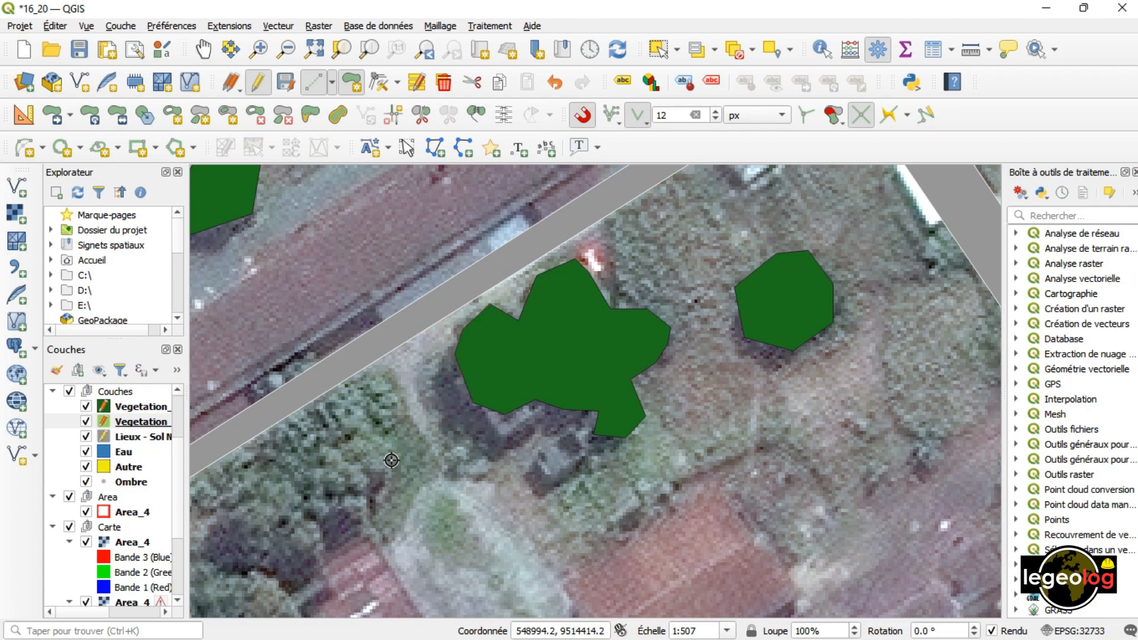
- Try a circular string by radius along the curved grass edge beside the aircraft apron
{"action": "scroll", "coordinate": [406, 441], "scroll_direction": "down", "scroll_amount": 2}
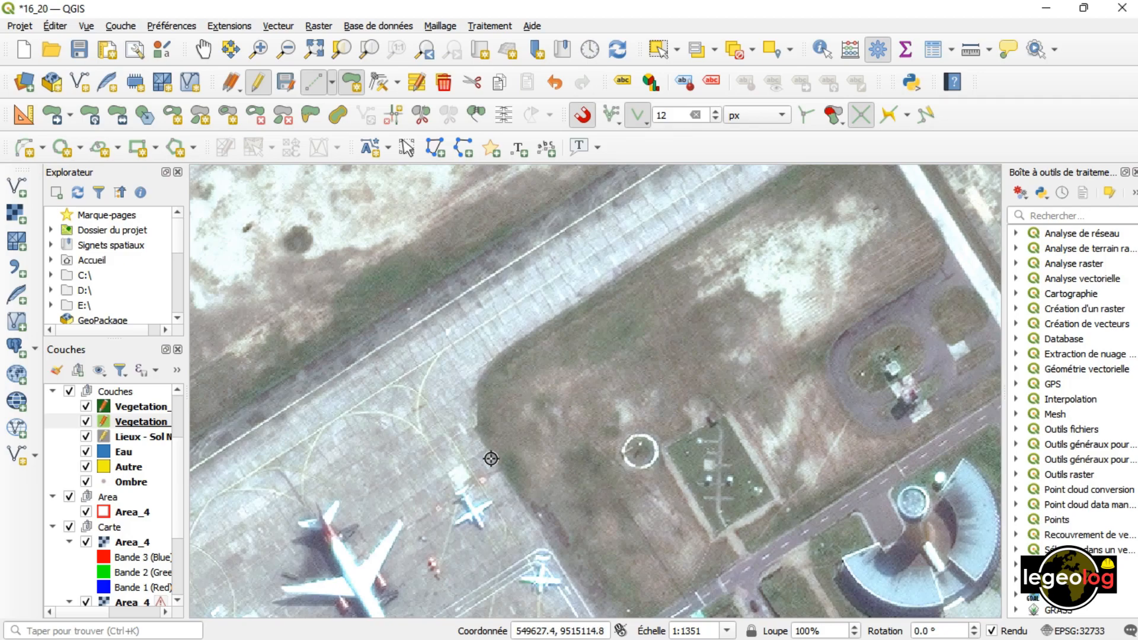
{"action": "left_click", "coordinate": [34, 151]}
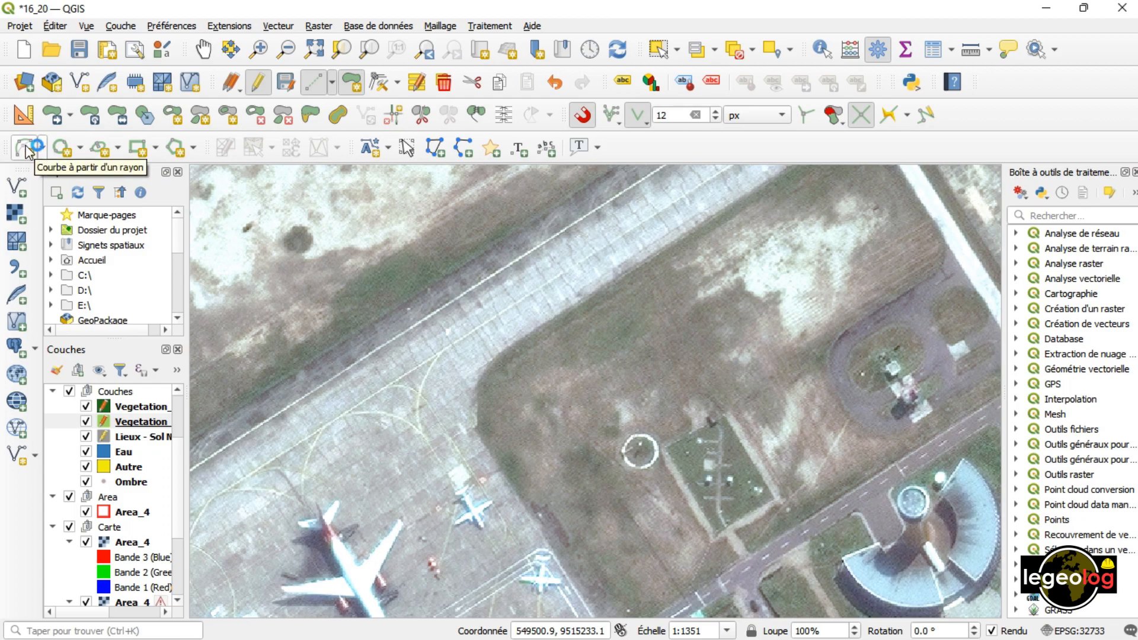
{"action": "left_click", "coordinate": [496, 467]}
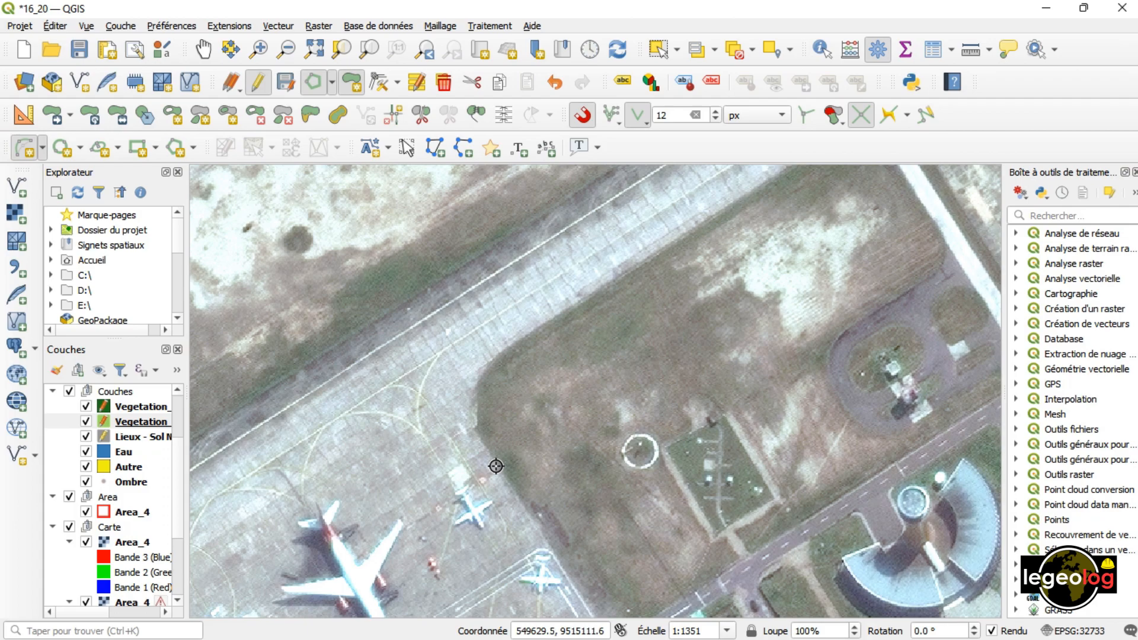
{"action": "left_click", "coordinate": [525, 333]}
{"action": "left_click", "coordinate": [544, 330]}
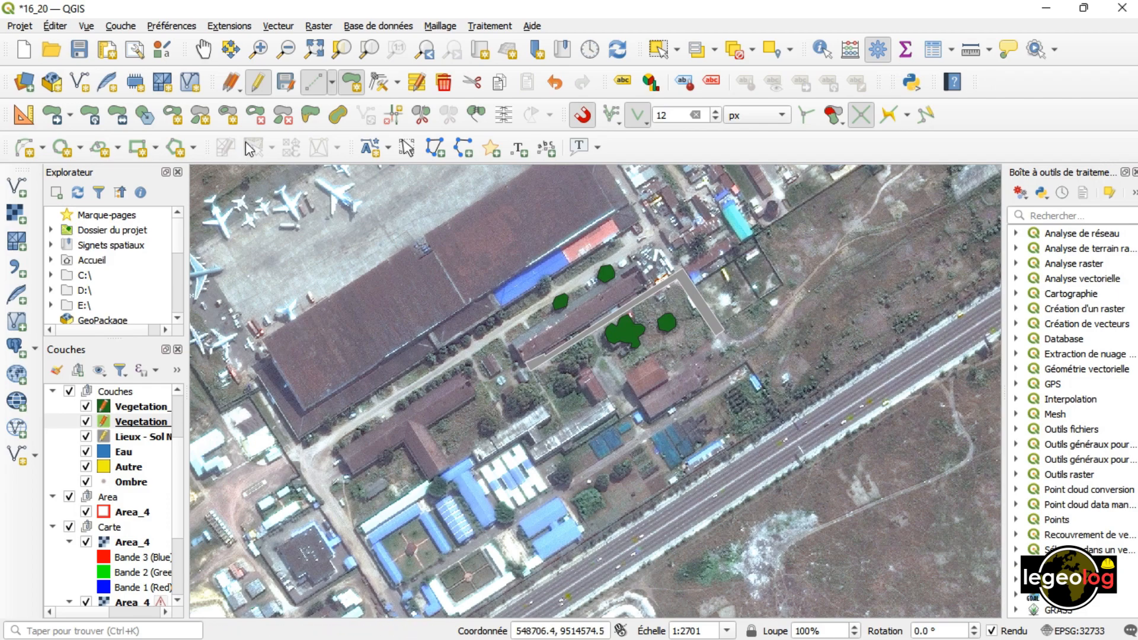
- Turn on advanced digitizing to examine its distance, angle and coordinate constraints, and turn it off again
{"action": "left_click", "coordinate": [22, 115]}
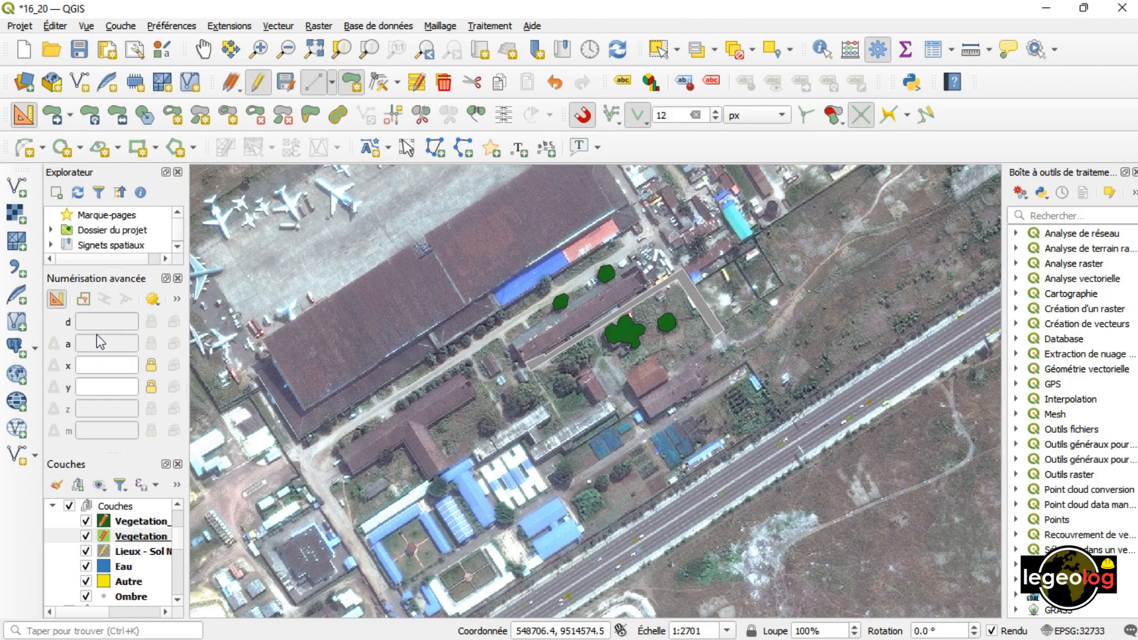
{"action": "left_click", "coordinate": [55, 116]}
{"action": "left_click", "coordinate": [118, 116]}
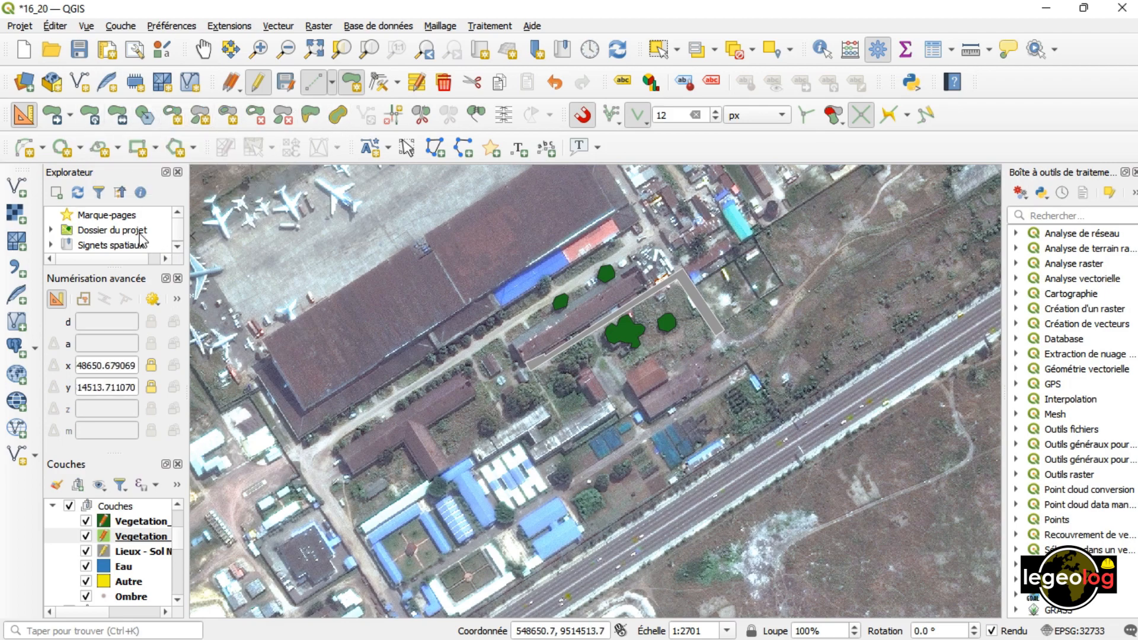
{"action": "left_click", "coordinate": [23, 115]}
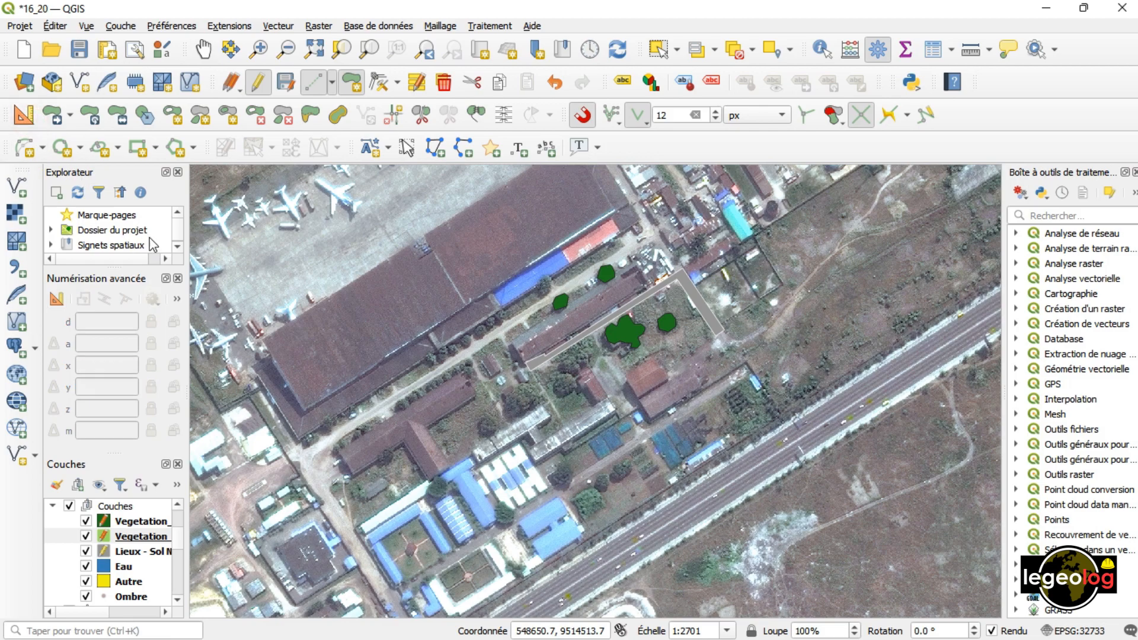
{"action": "left_click", "coordinate": [177, 278]}
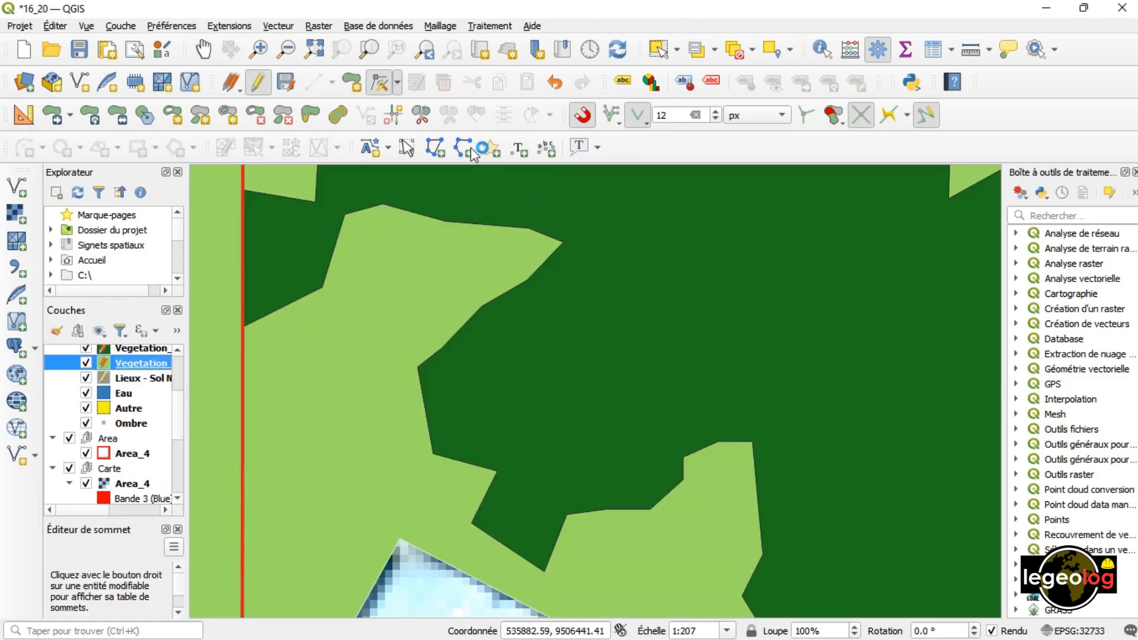
- Activate the Vertex tool and set it to edit the vertices of all layers
{"action": "left_click", "coordinate": [353, 81]}
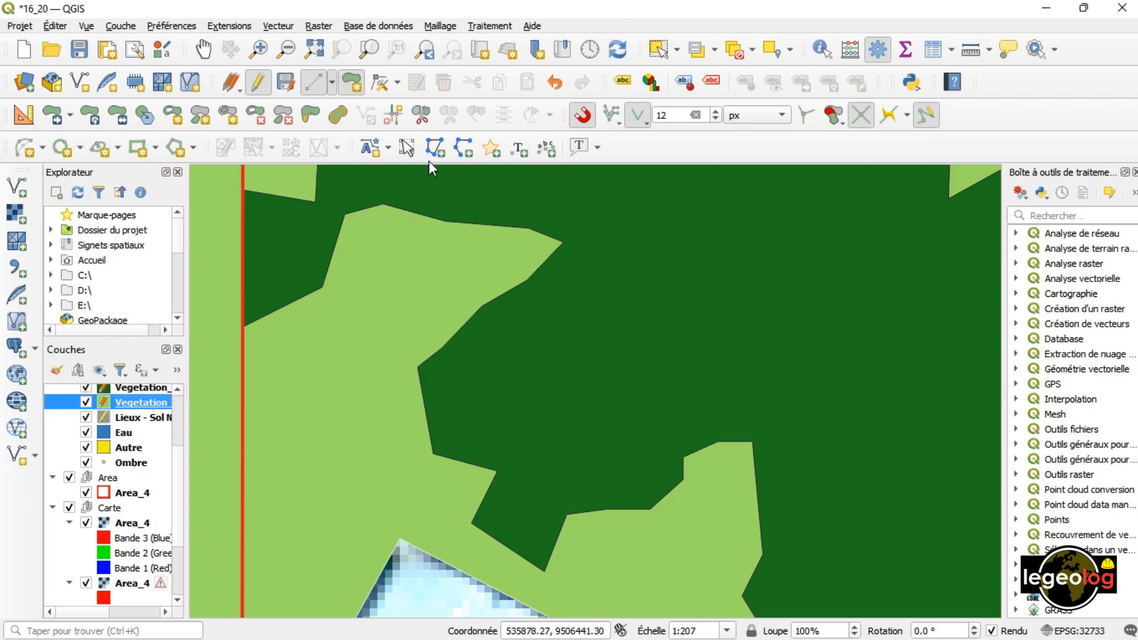
{"action": "left_click", "coordinate": [381, 85]}
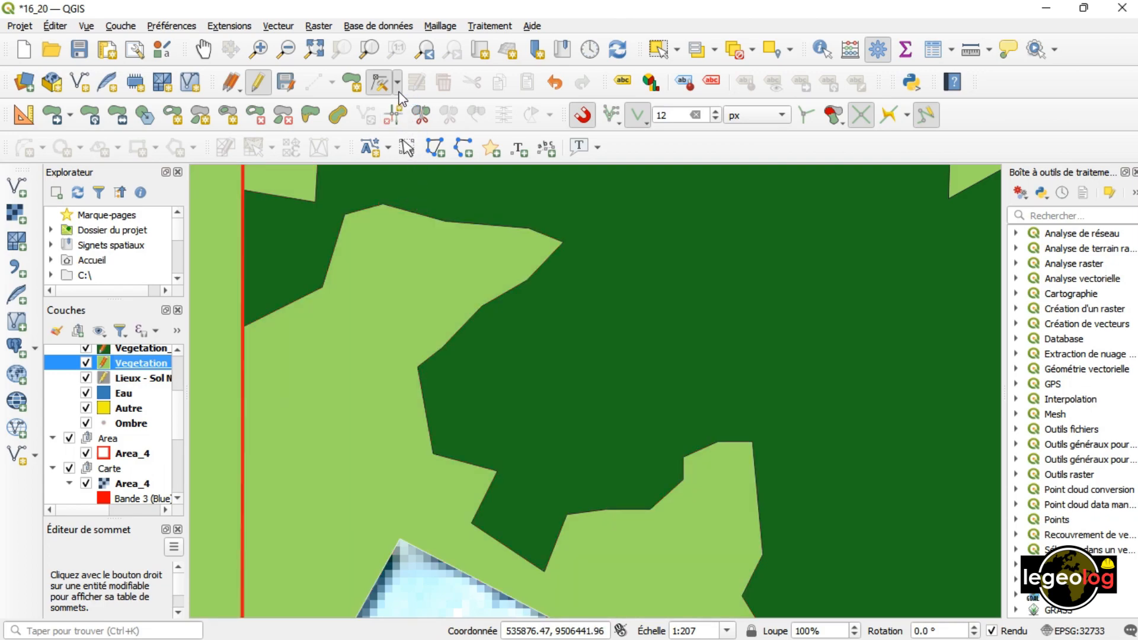
{"action": "left_click", "coordinate": [397, 83]}
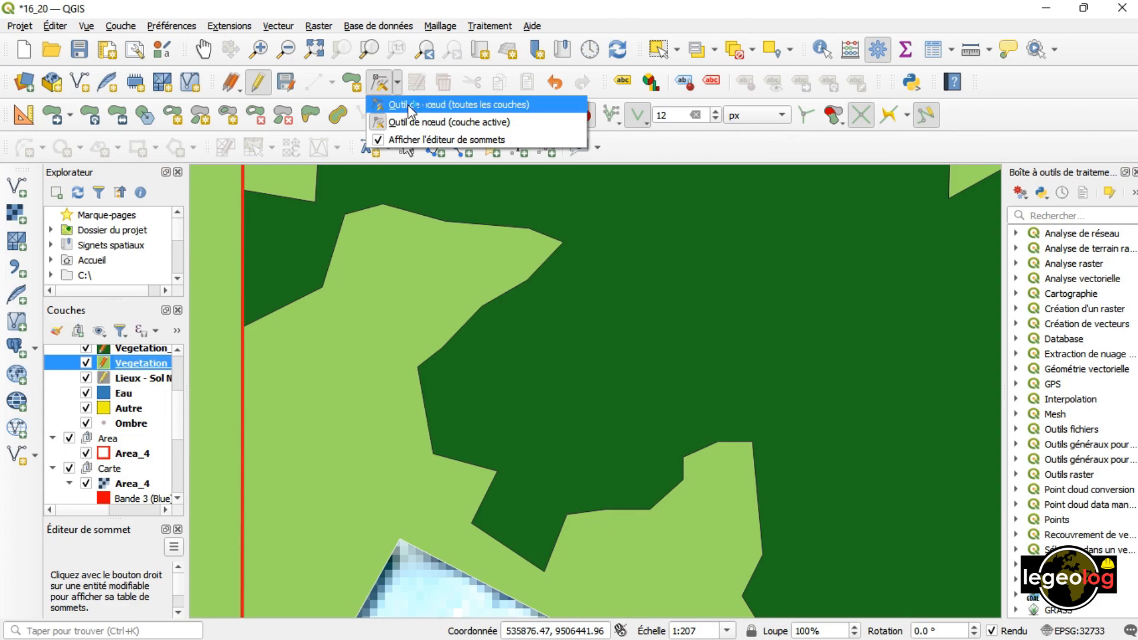
{"action": "left_click", "coordinate": [407, 104]}
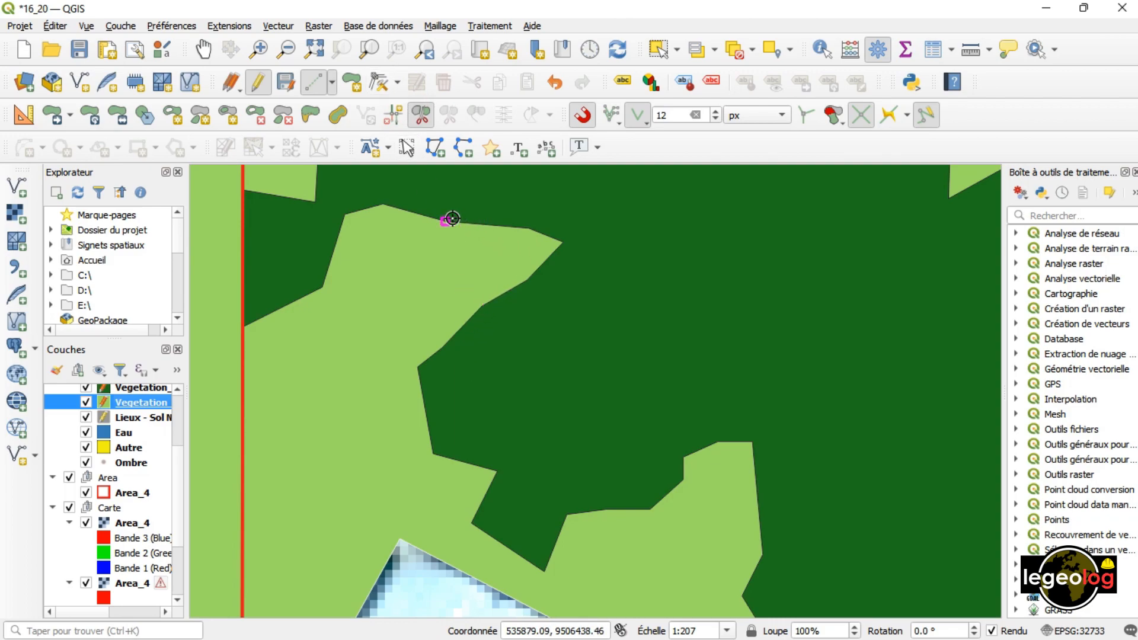
{"action": "left_click", "coordinate": [380, 82]}
{"action": "left_click", "coordinate": [395, 86]}
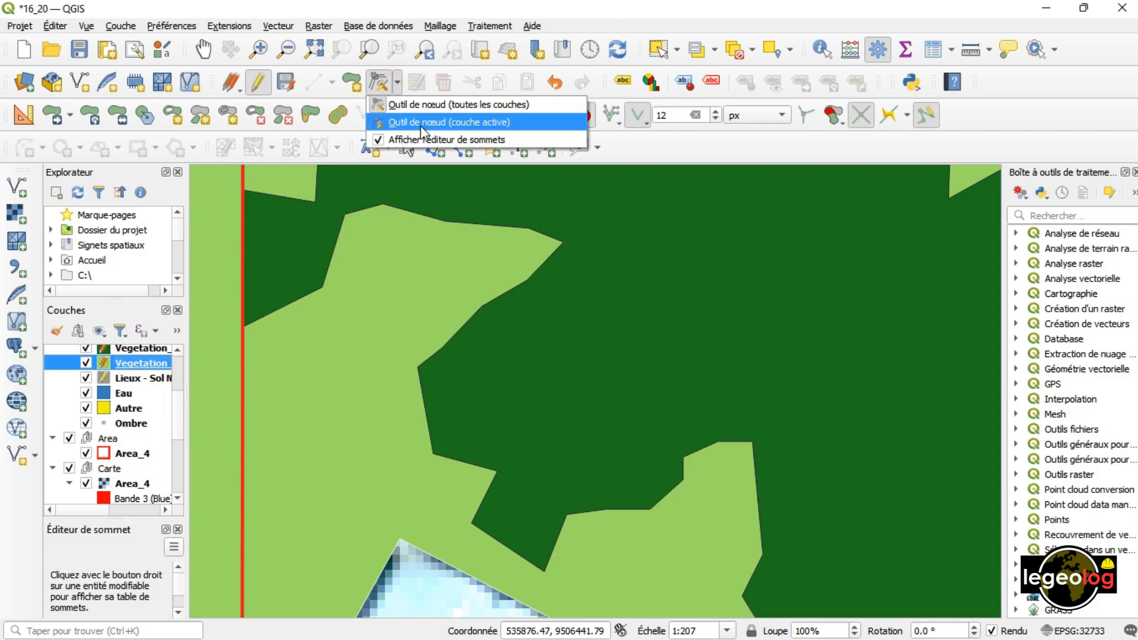
{"action": "left_click", "coordinate": [409, 105]}
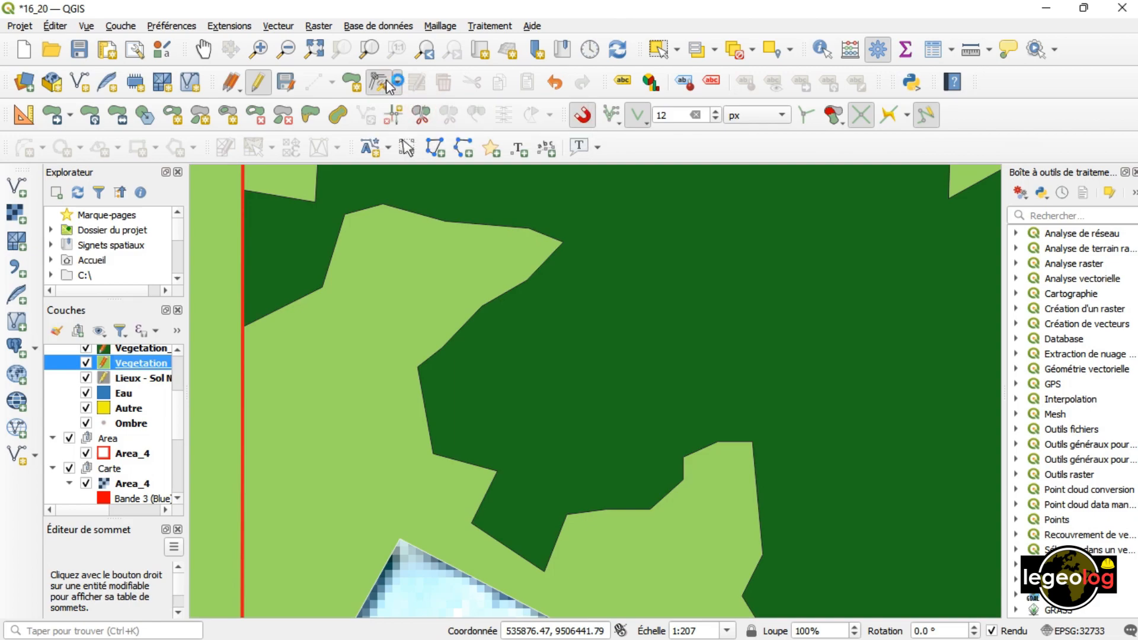
- Pull the light-green polygon's edge away from the dark-green one using moved and added vertices, and snap one vertex back onto the dark-green boundary
{"action": "left_click_drag", "start_coordinate": [444, 222], "coordinate": [437, 261]}
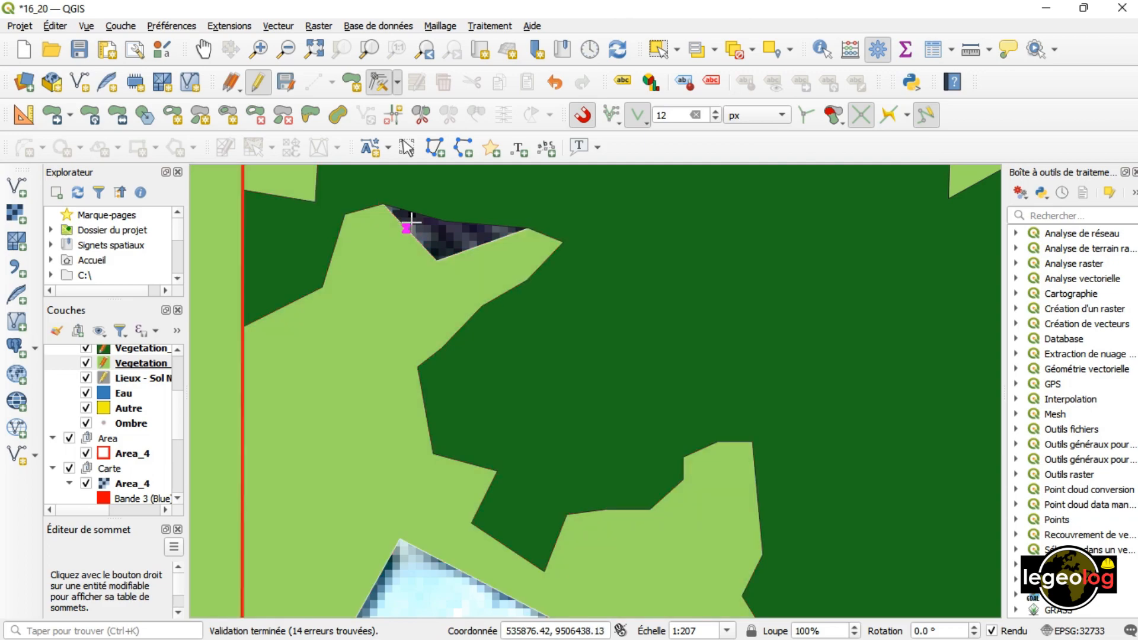
{"action": "left_click", "coordinate": [387, 248]}
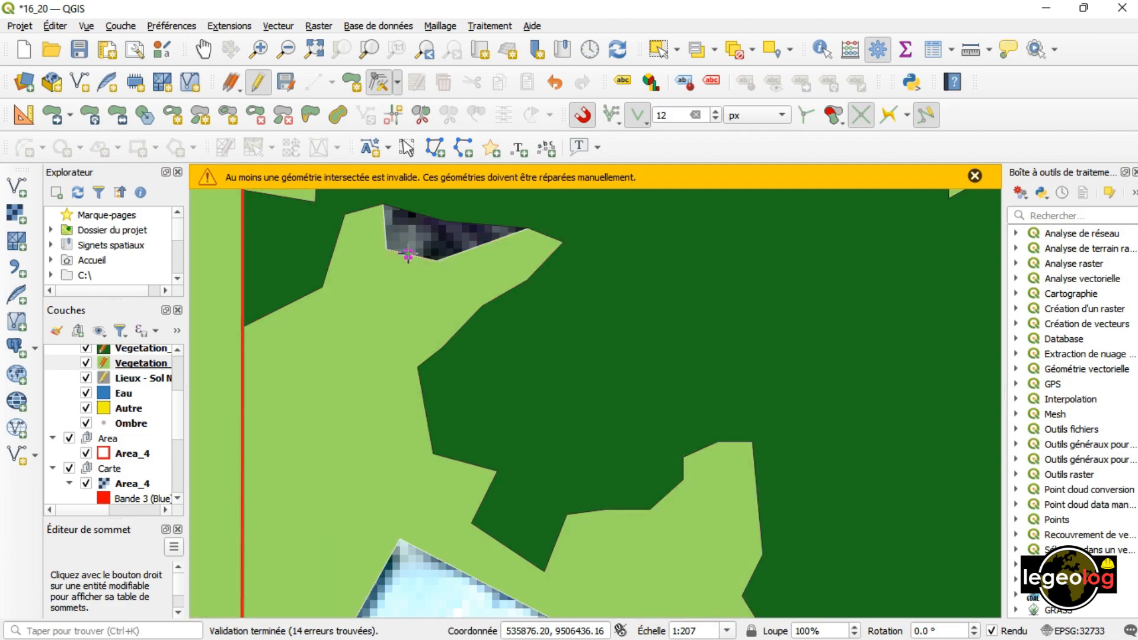
{"action": "left_click", "coordinate": [408, 287]}
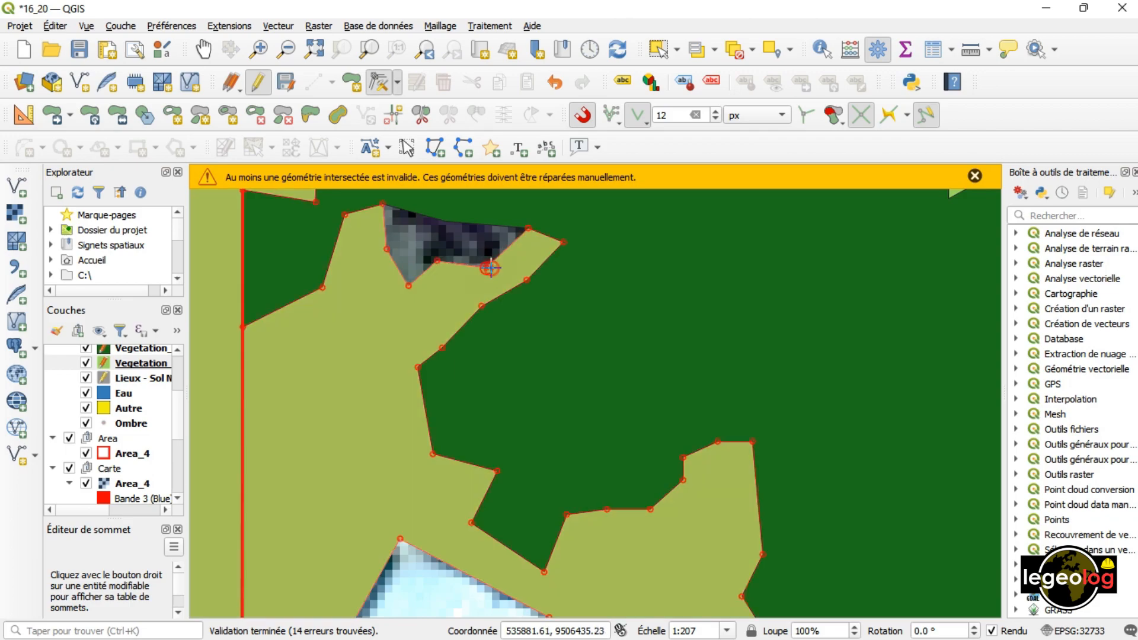
{"action": "left_click", "coordinate": [448, 221]}
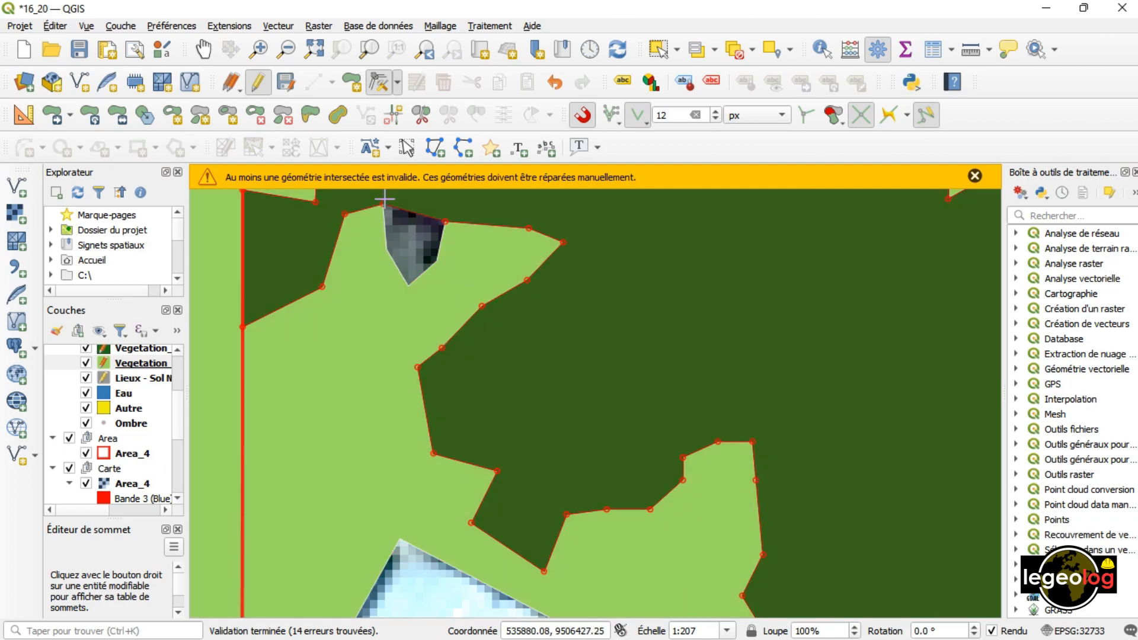
- Close the remaining gap between the light-green and dark-green polygons, deleting the leftover vertex at the tip of the narrow notch
{"action": "left_click", "coordinate": [397, 83]}
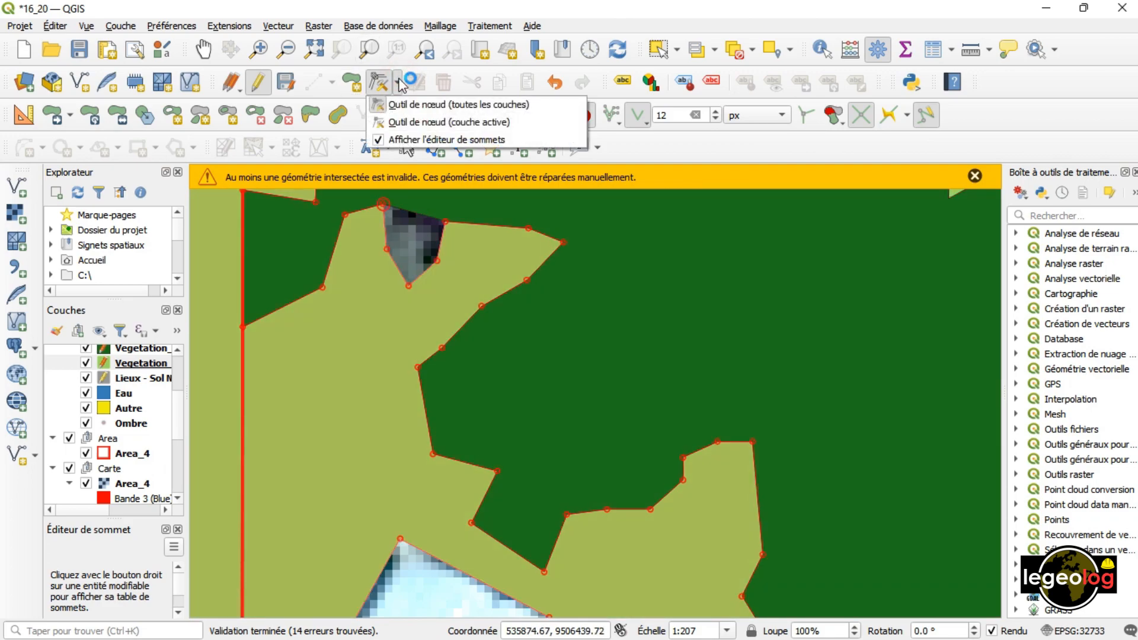
{"action": "left_click", "coordinate": [640, 33]}
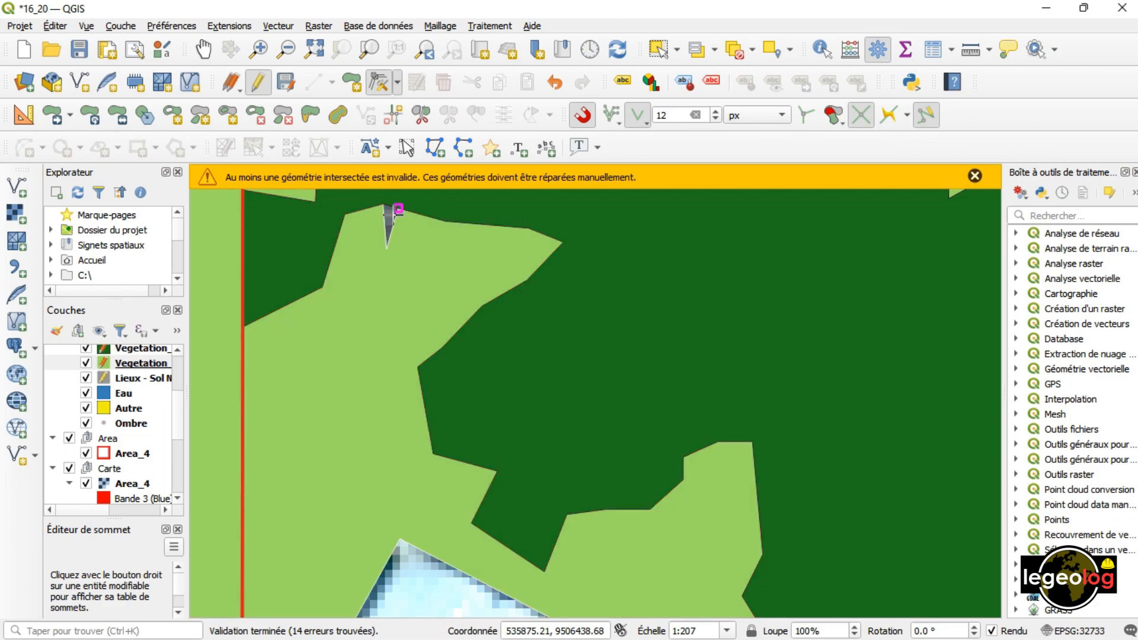
{"action": "scroll", "coordinate": [395, 219], "scroll_direction": "up", "scroll_amount": 5}
{"action": "left_click_drag", "start_coordinate": [394, 229], "coordinate": [437, 399]}
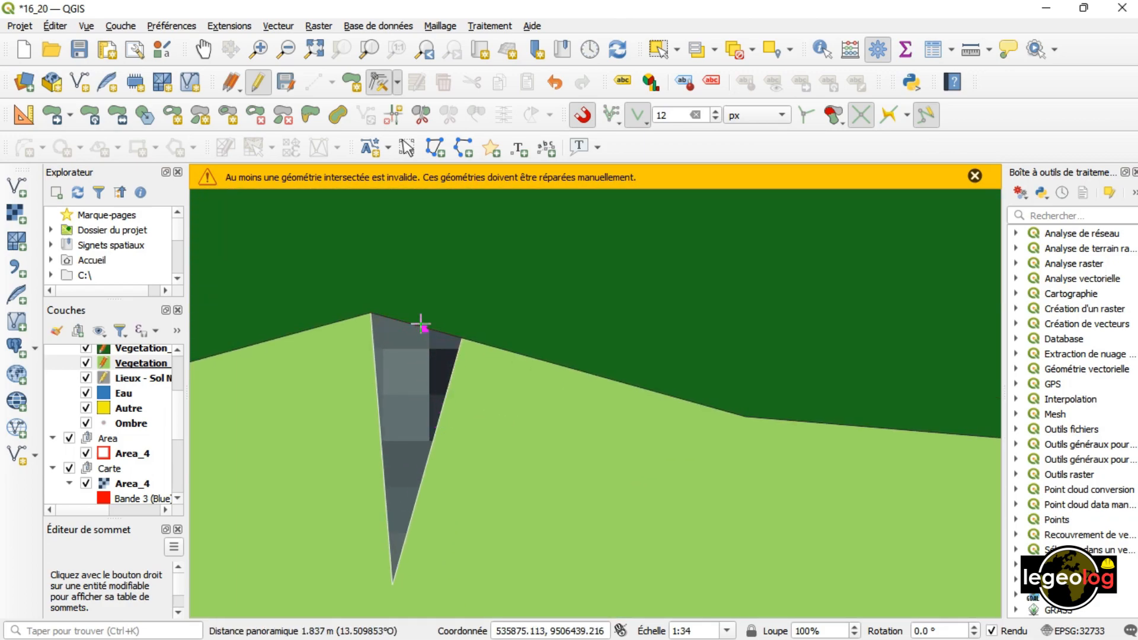
{"action": "key", "text": "Delete"}
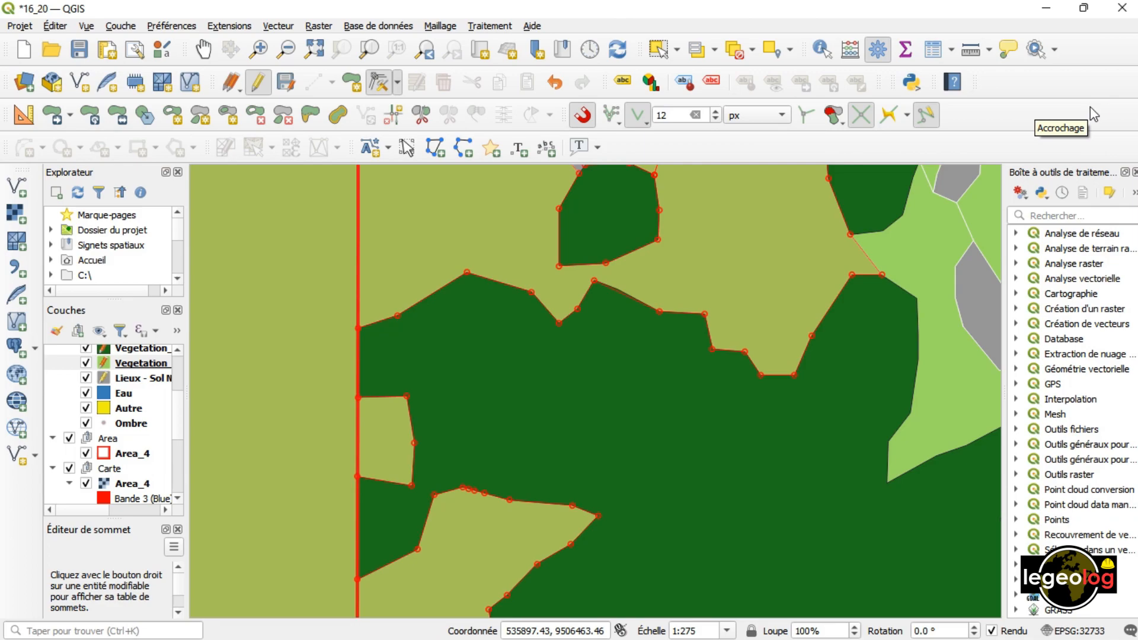
- Review the topological editing setting and the options for allowing or avoiding polygon overlap
{"action": "left_click", "coordinate": [806, 118]}
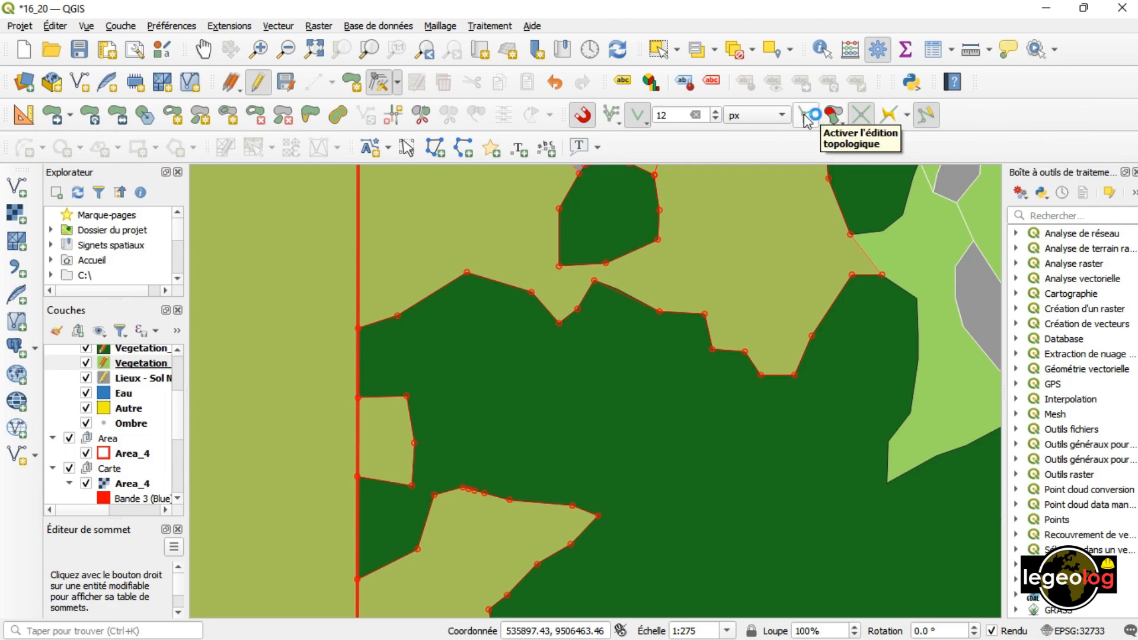
{"action": "left_click", "coordinate": [841, 123]}
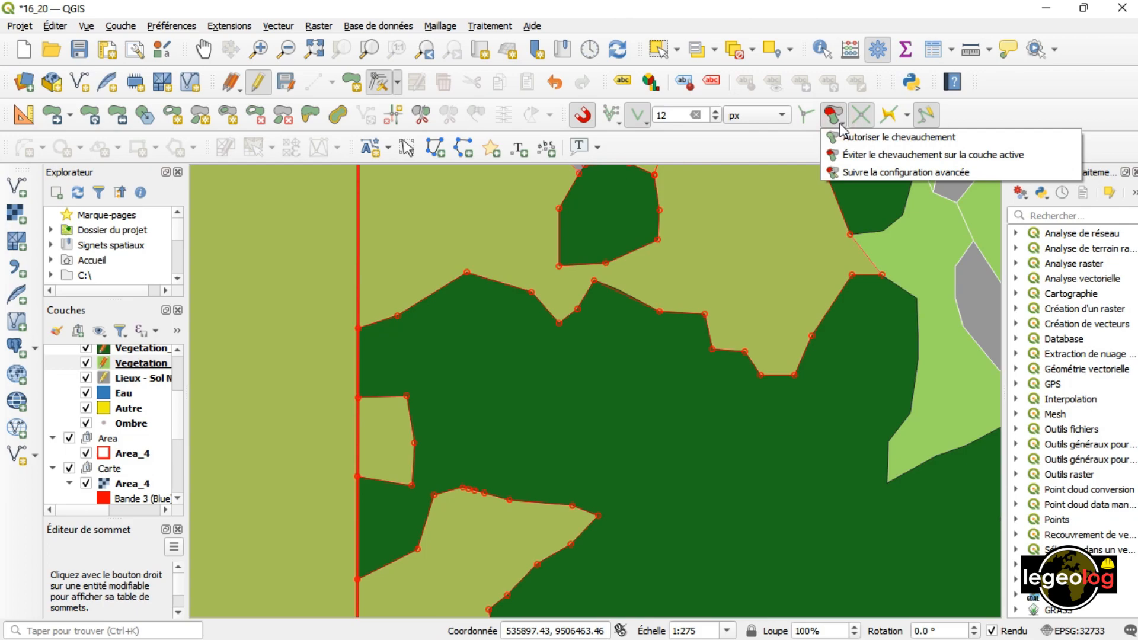
{"action": "left_click", "coordinate": [758, 154]}
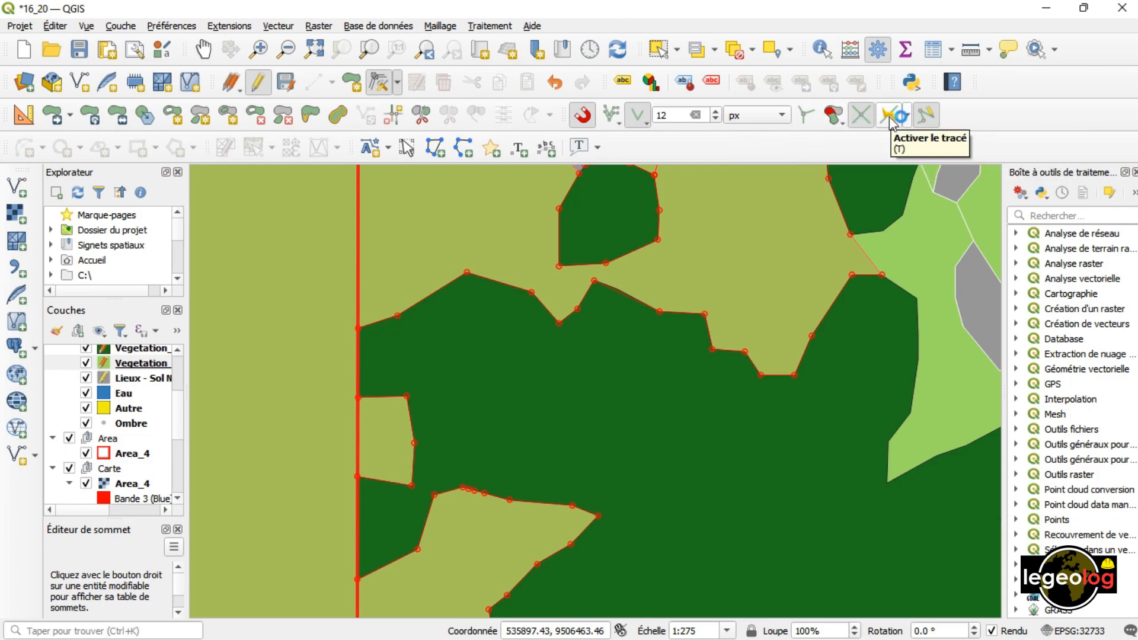